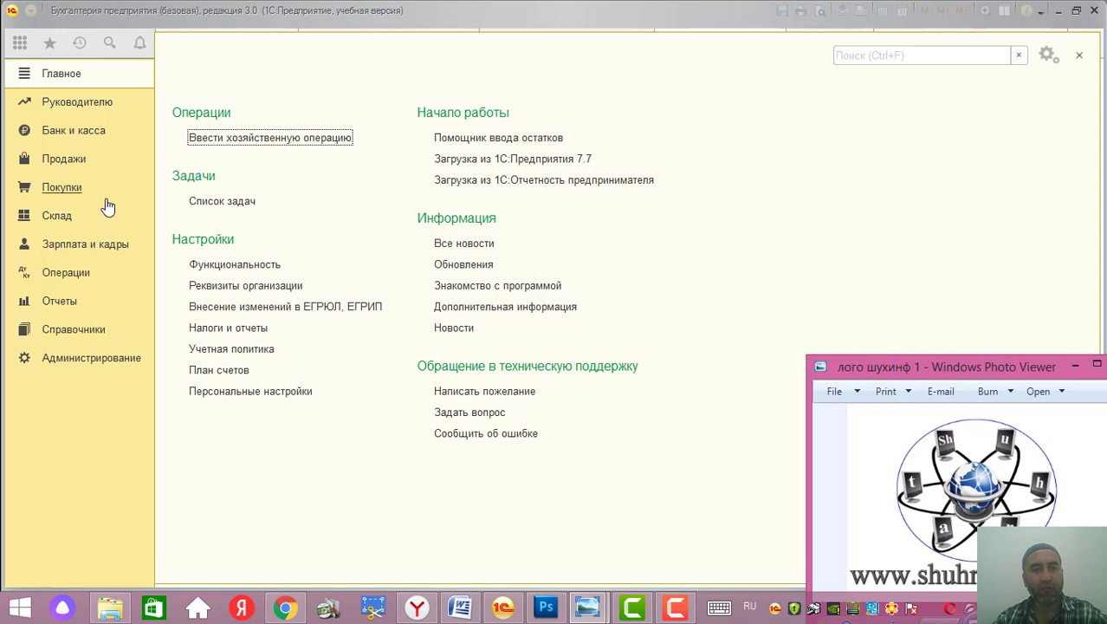
pyautogui.click(78, 137)
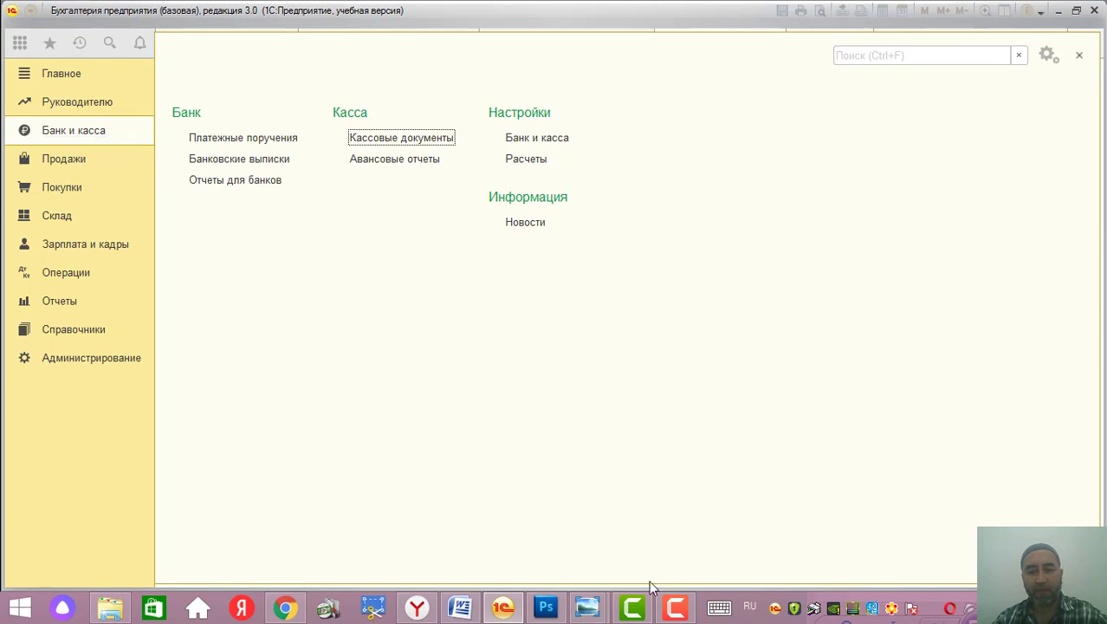
pyautogui.moveTo(588, 607)
pyautogui.click(631, 551)
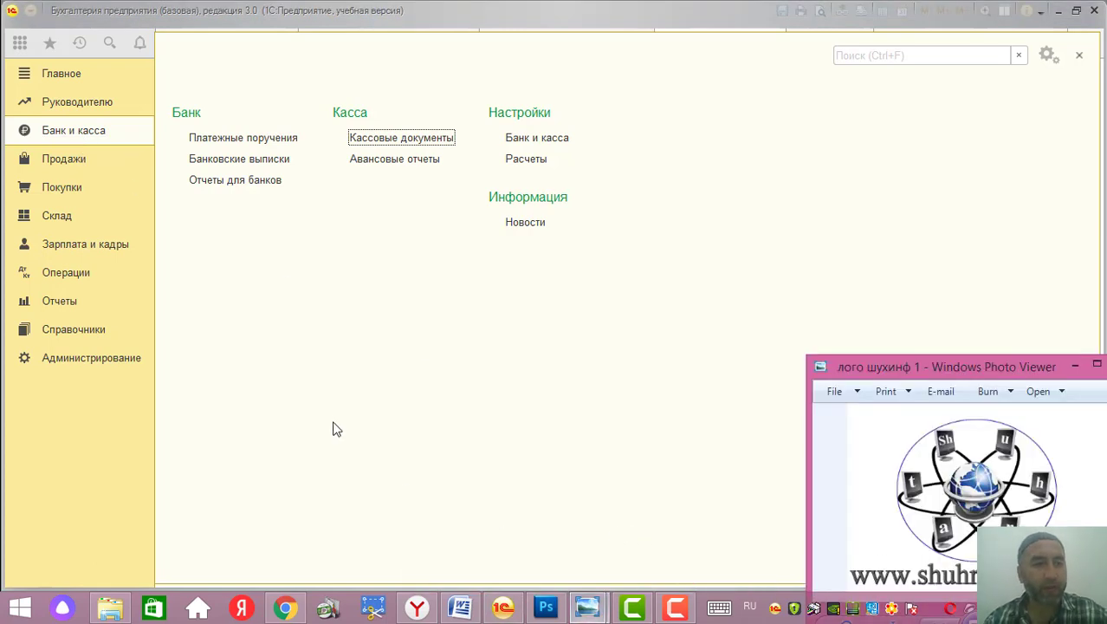
# Step: Open the list of sales documents (Реализация (акты, накладные)) and select the Компания Одил ООО document dated 30.04.2021
pyautogui.click(67, 161)
pyautogui.click(270, 161)
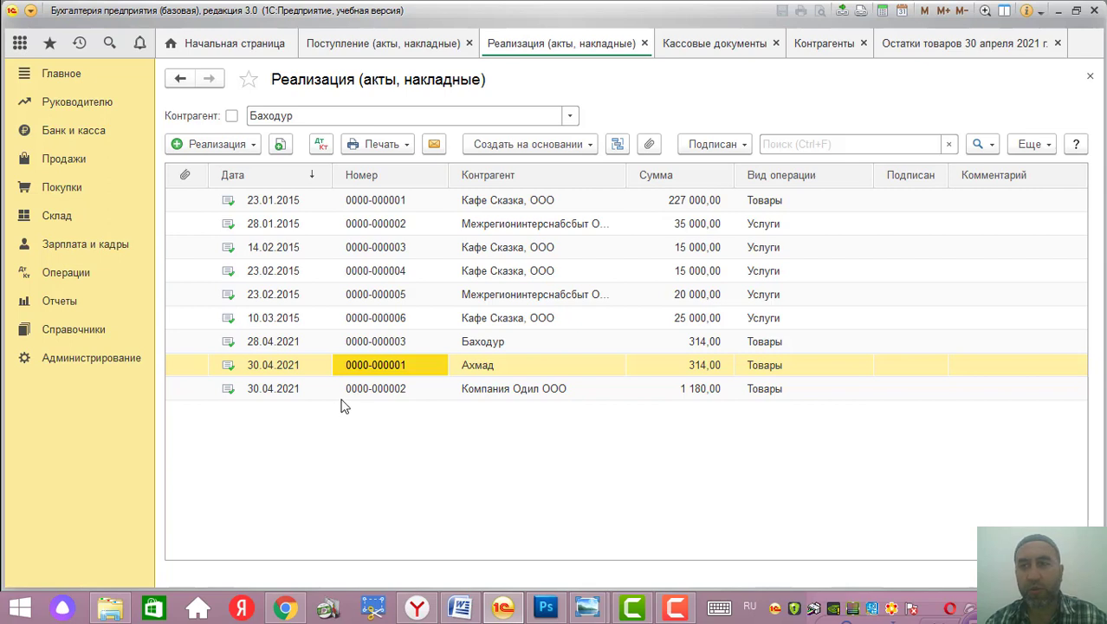
pyautogui.click(288, 388)
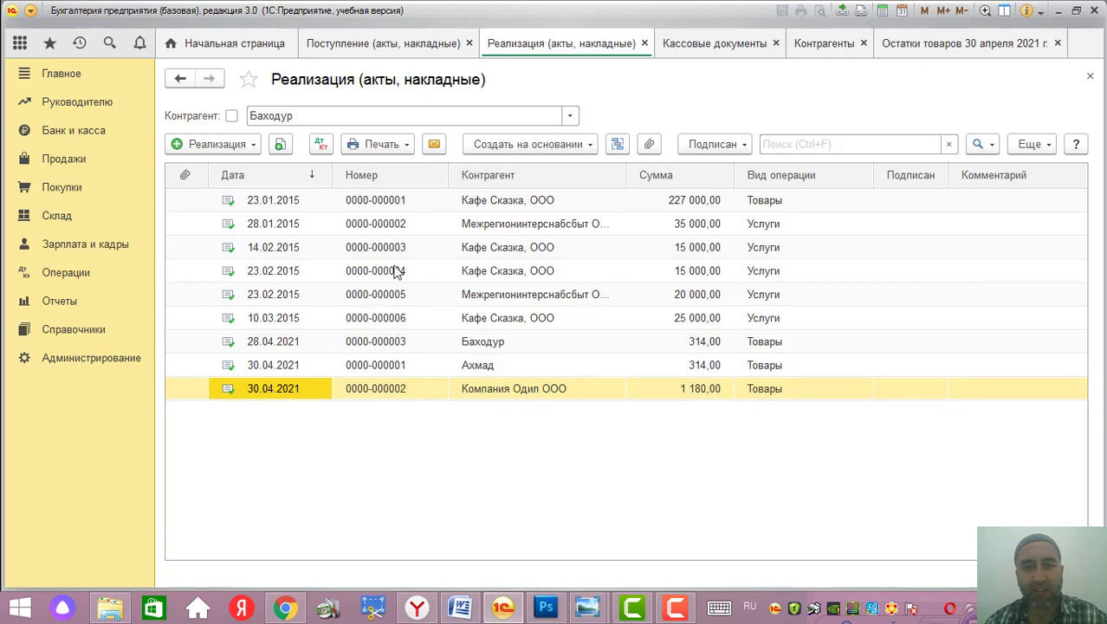
# Step: Check the quantity of each of the three products in the Остатки товаров report for 30 апреля 2021
pyautogui.click(920, 45)
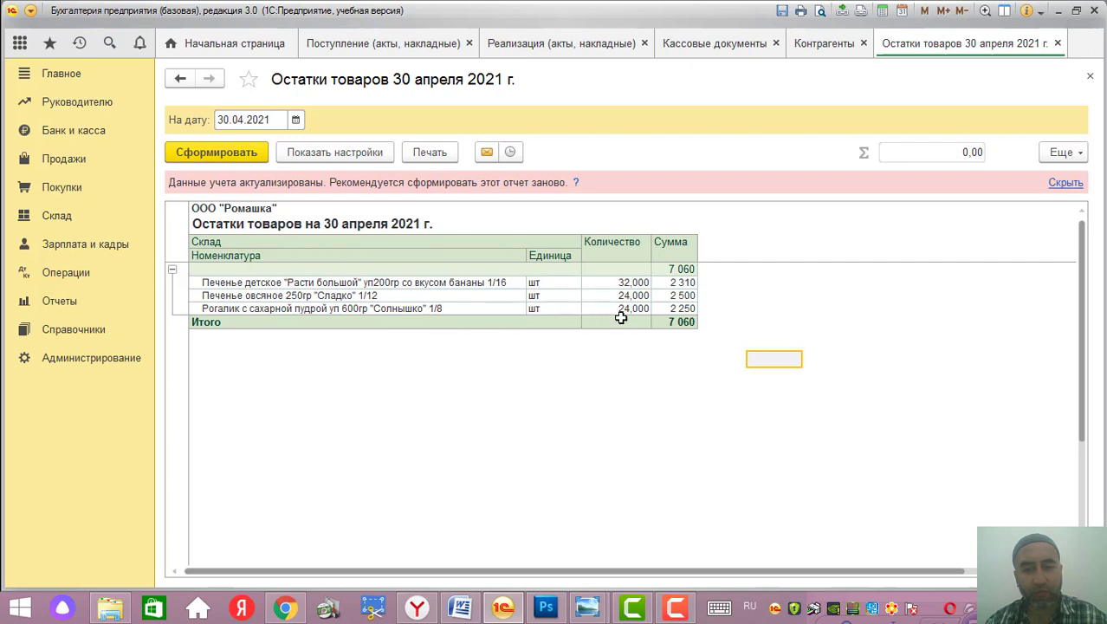
pyautogui.click(631, 282)
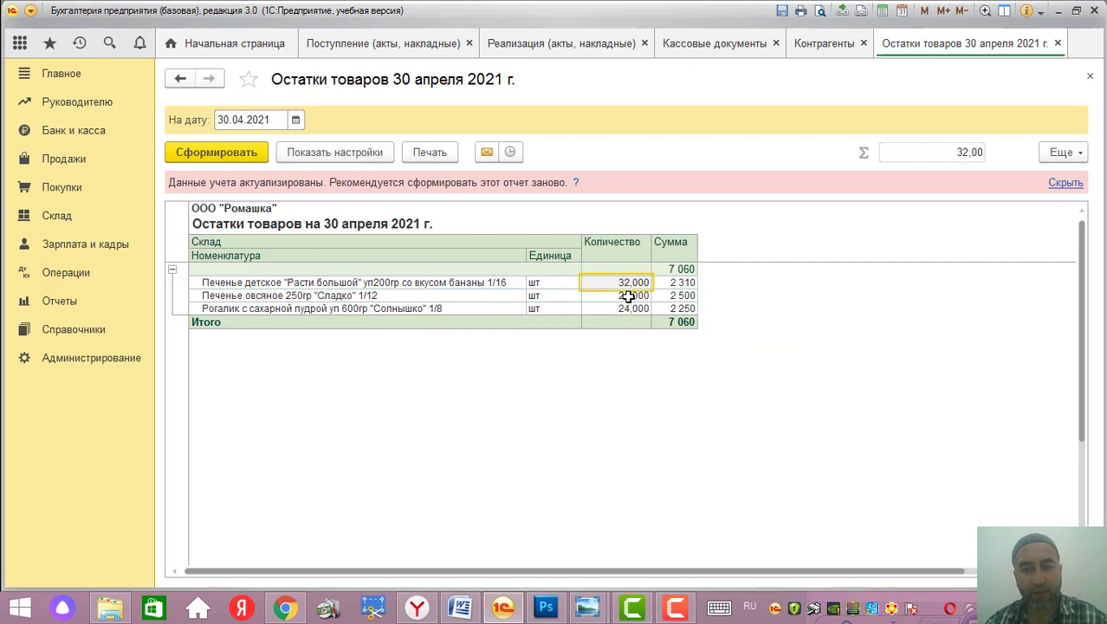
pyautogui.click(629, 295)
pyautogui.click(628, 308)
pyautogui.click(626, 281)
pyautogui.click(617, 296)
pyautogui.click(615, 309)
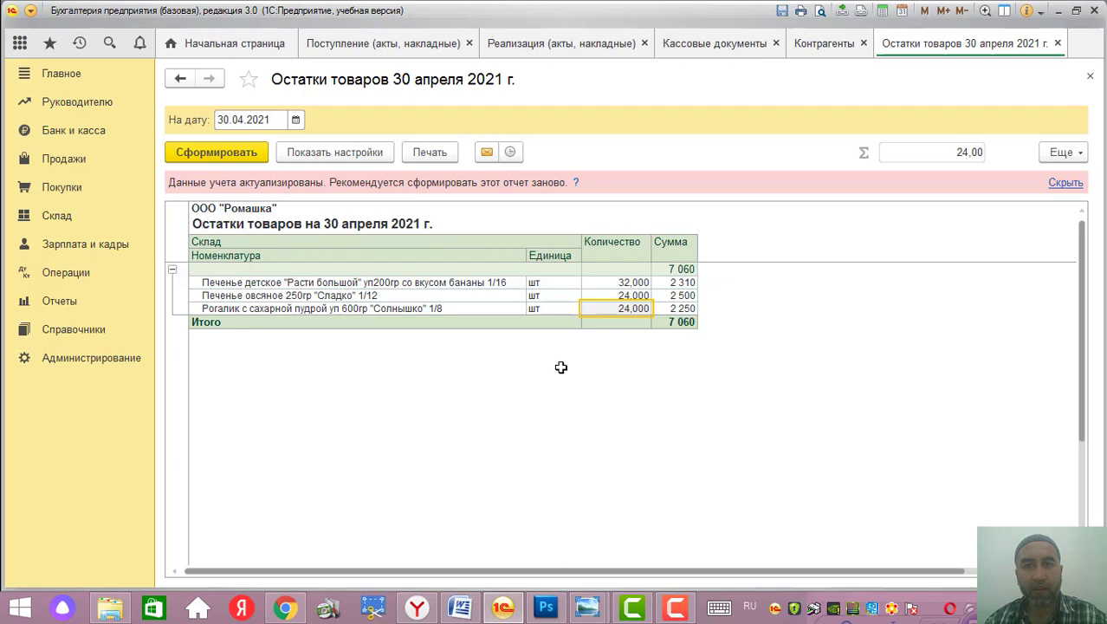
# Step: Create a new goods sale invoice (Реализация товаров: Накладная) and choose the sole-proprietor (ИП) customer as its counterparty
pyautogui.click(516, 45)
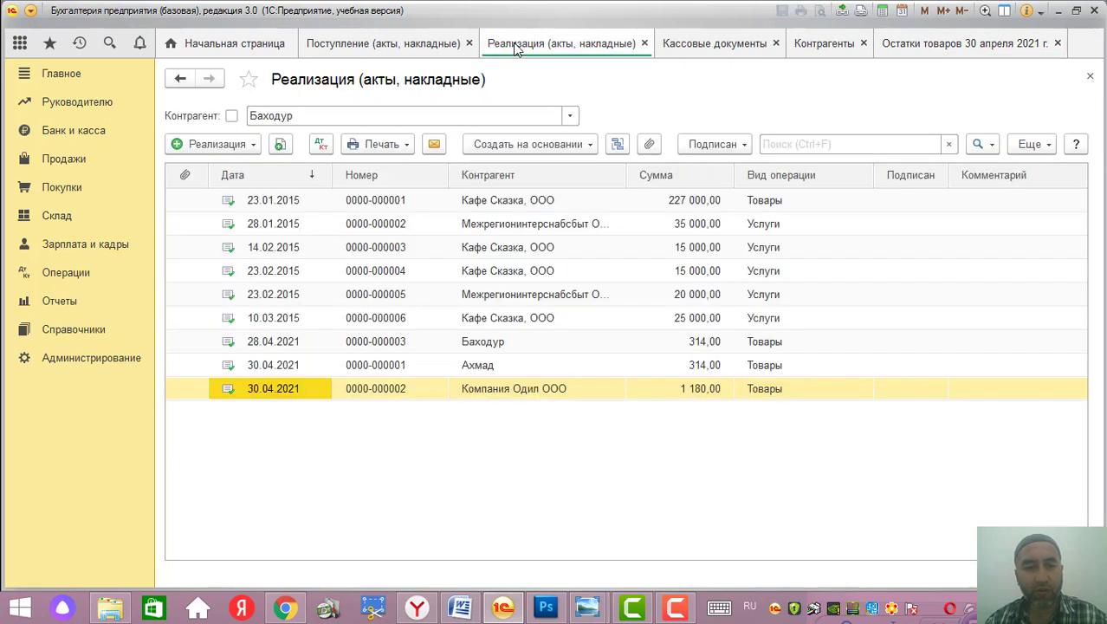
pyautogui.click(232, 147)
pyautogui.click(244, 168)
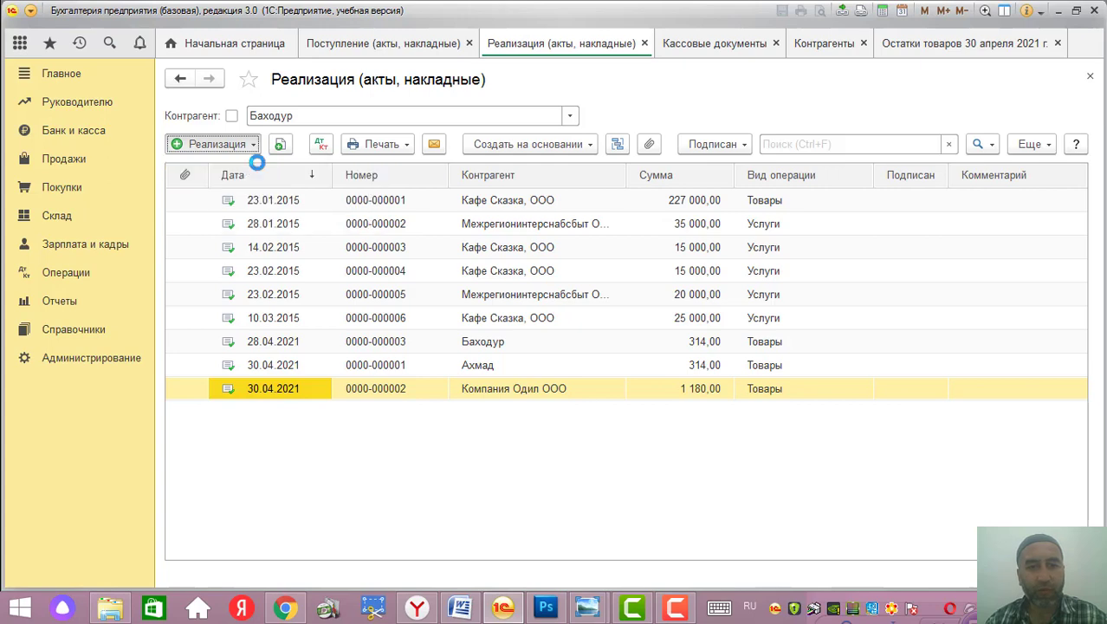
pyautogui.click(342, 177)
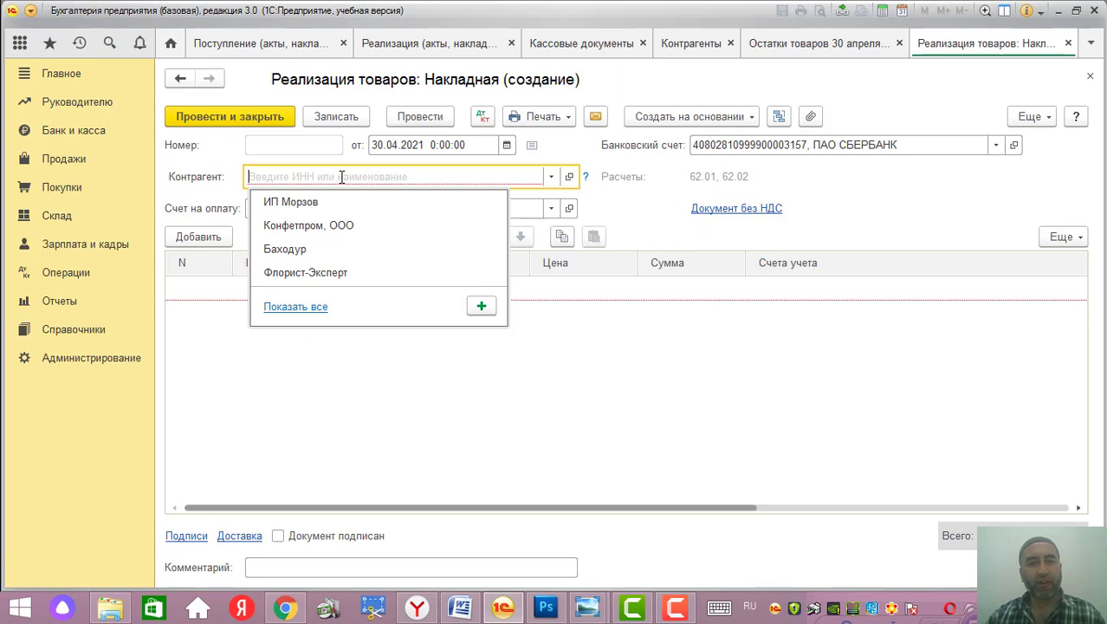
pyautogui.click(321, 199)
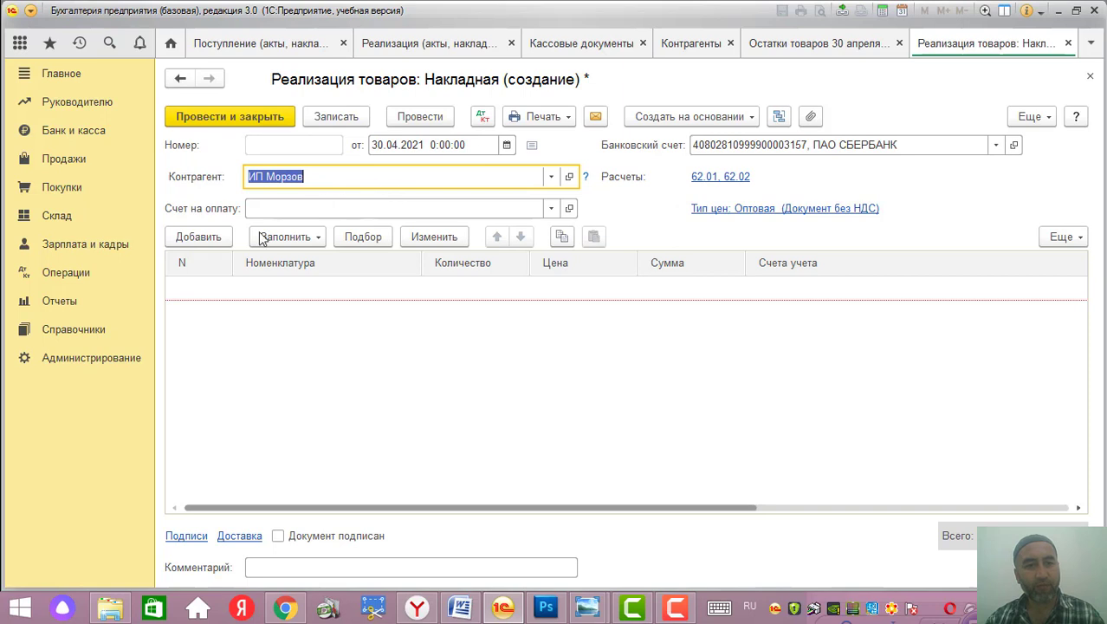
# Step: Add Печенье детское "Расти большой" уп200гр со вкусом бананы 1/16 to the invoice with a quantity of 3
pyautogui.click(198, 237)
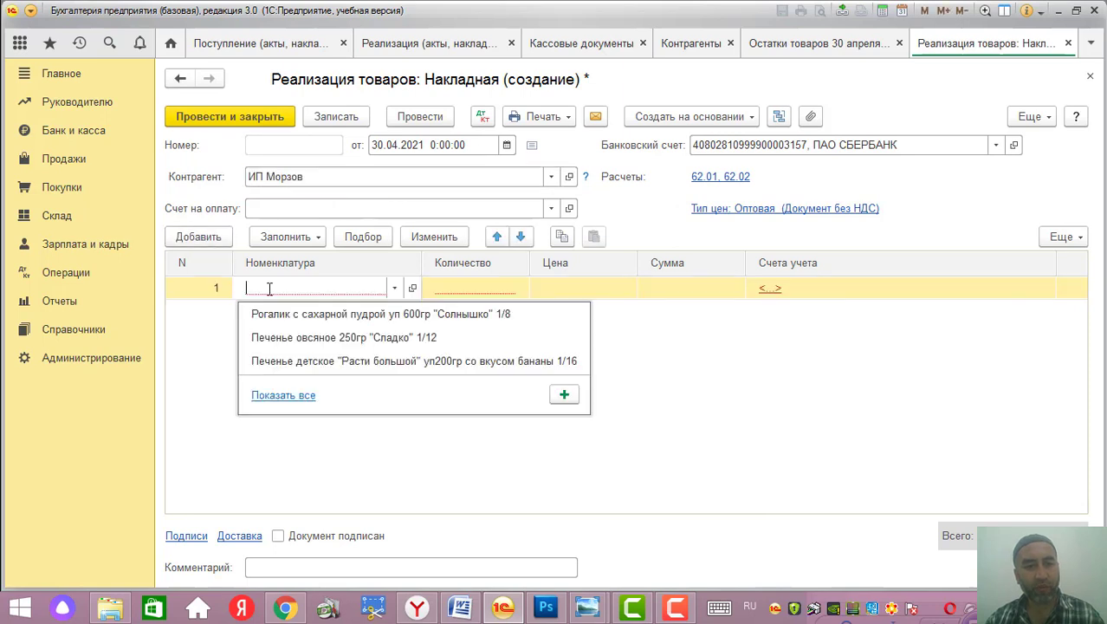
pyautogui.write('Печ')
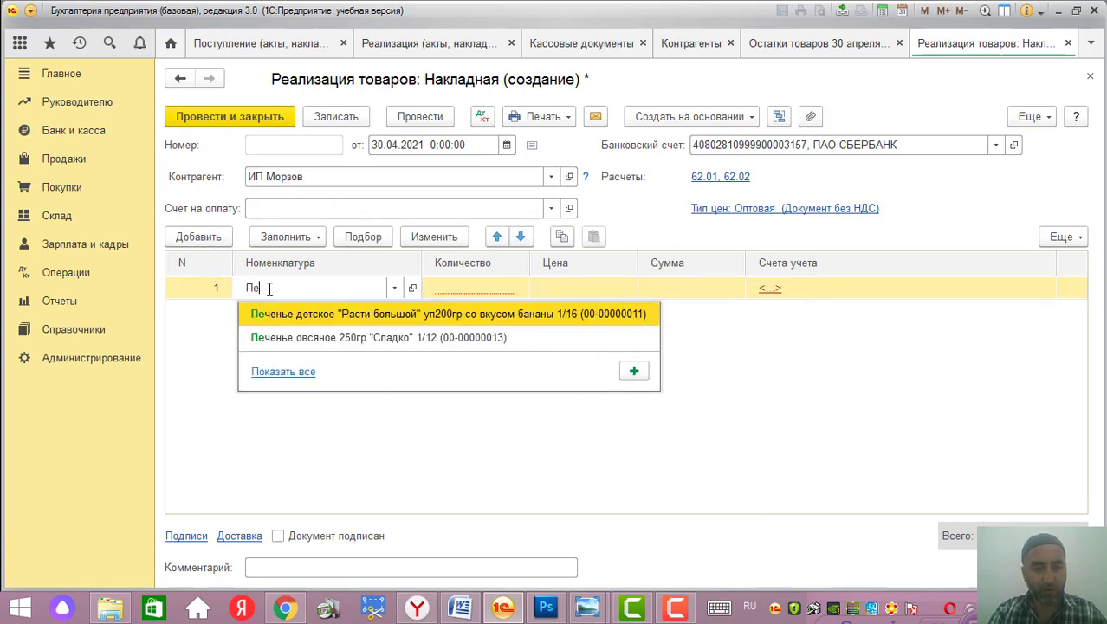
pyautogui.click(509, 319)
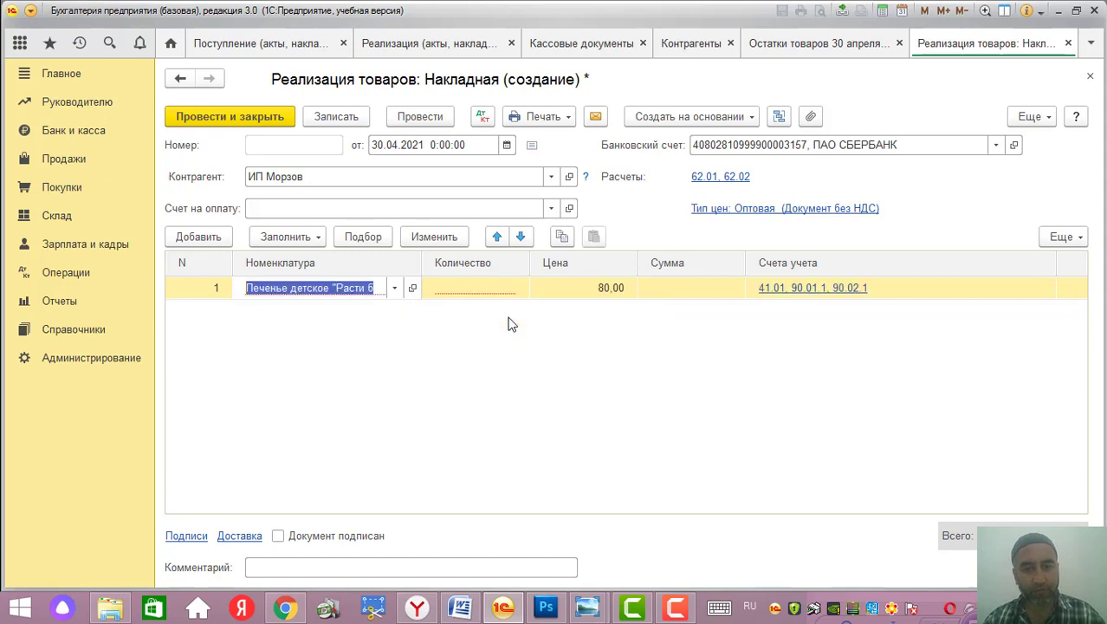
pyautogui.click(484, 293)
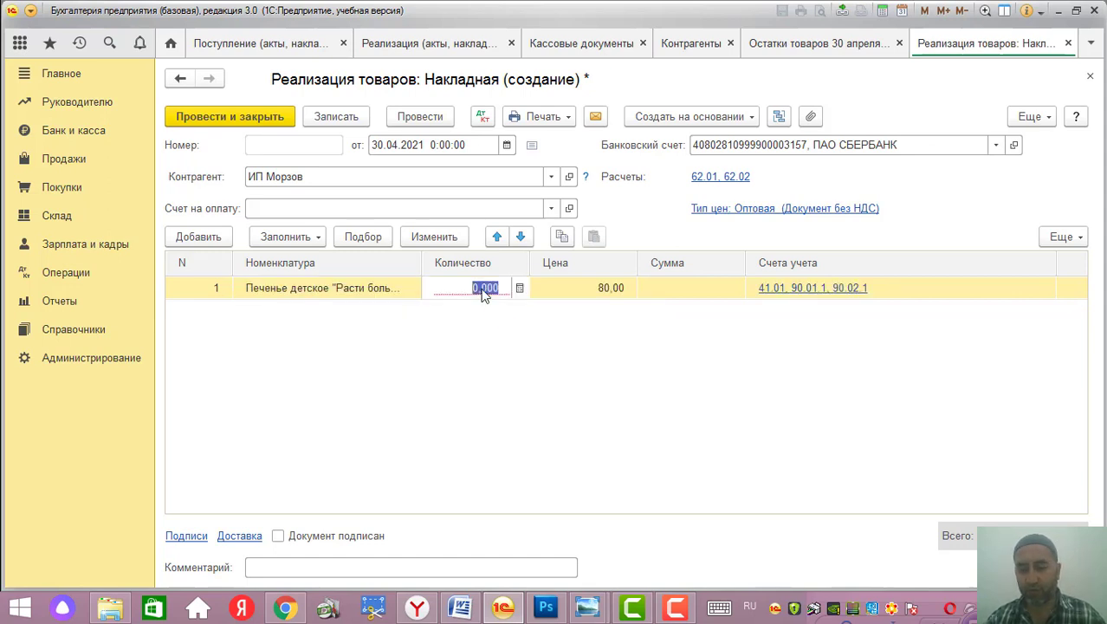
pyautogui.write('3')
pyautogui.press('Return')
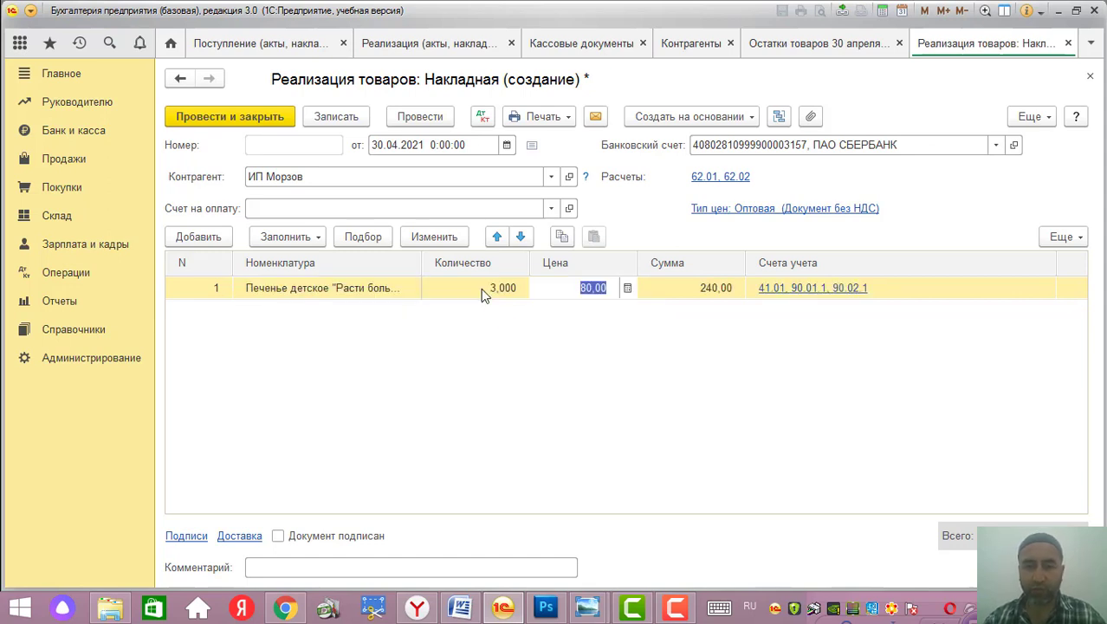
# Step: Add Печенье овсяное 250гр "Сладко" 1/12 as the second invoice line with a quantity of 3
pyautogui.click(188, 237)
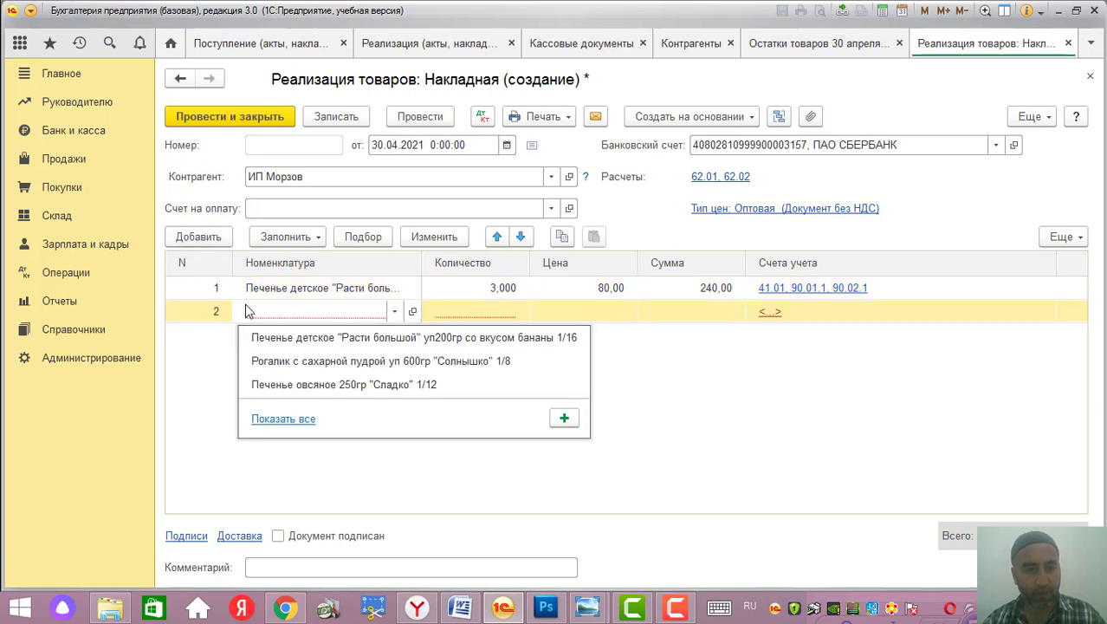
pyautogui.click(260, 312)
pyautogui.write('печ')
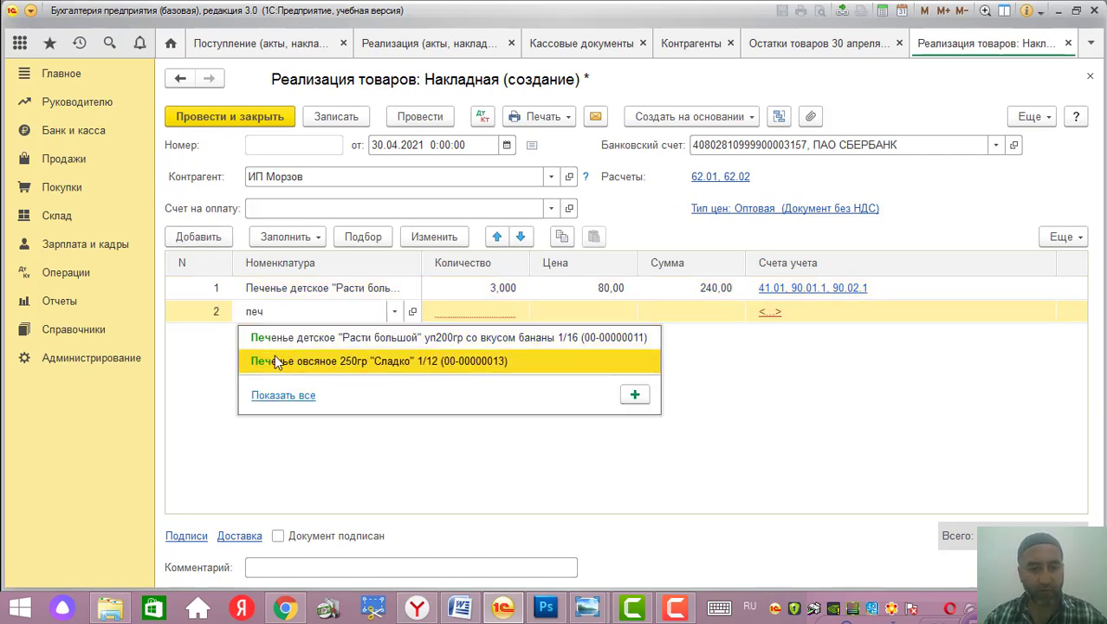
pyautogui.press('Escape')
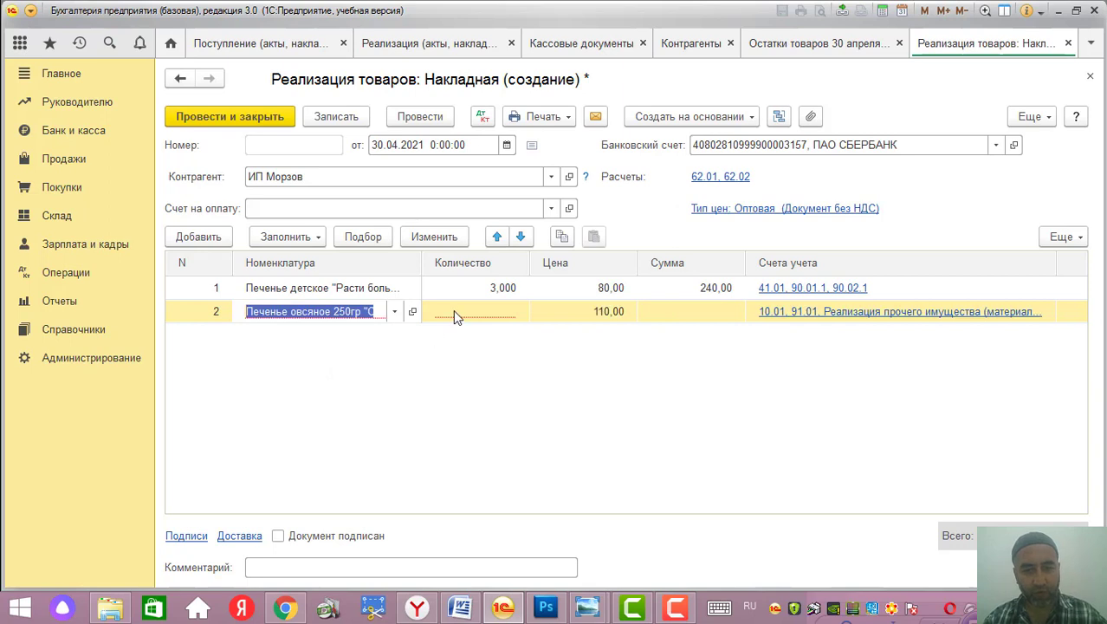
pyautogui.press('Tab')
pyautogui.write('3')
pyautogui.press('Tab')
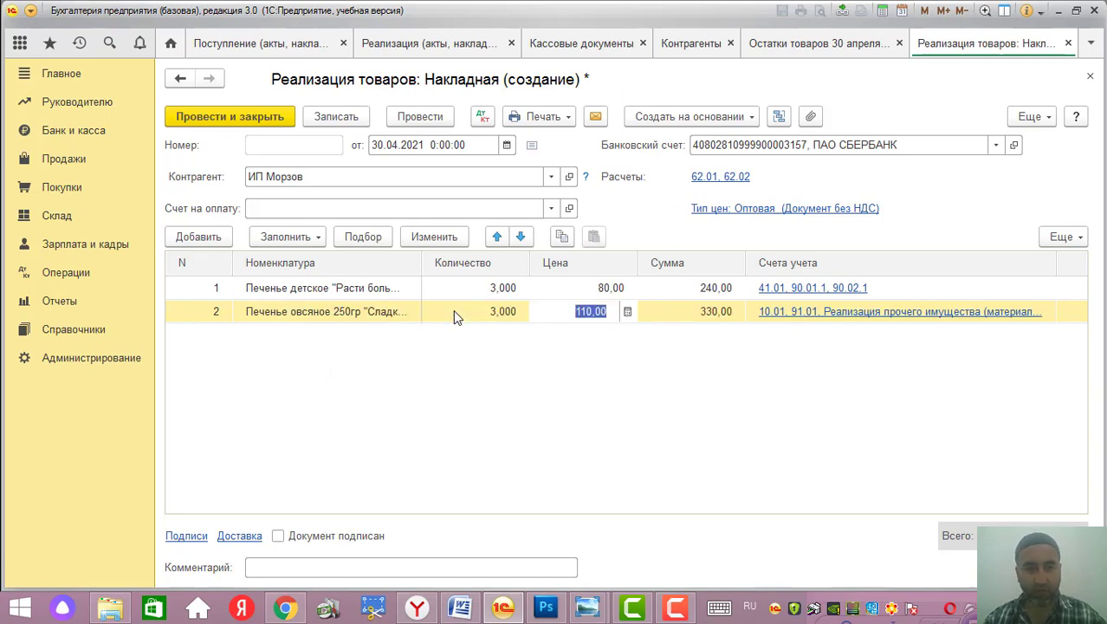
# Step: Add Рогалик с сахарной пудрой уп 600гр "Солнышко" 1/8 as the third invoice line with a quantity of 3
pyautogui.click(203, 239)
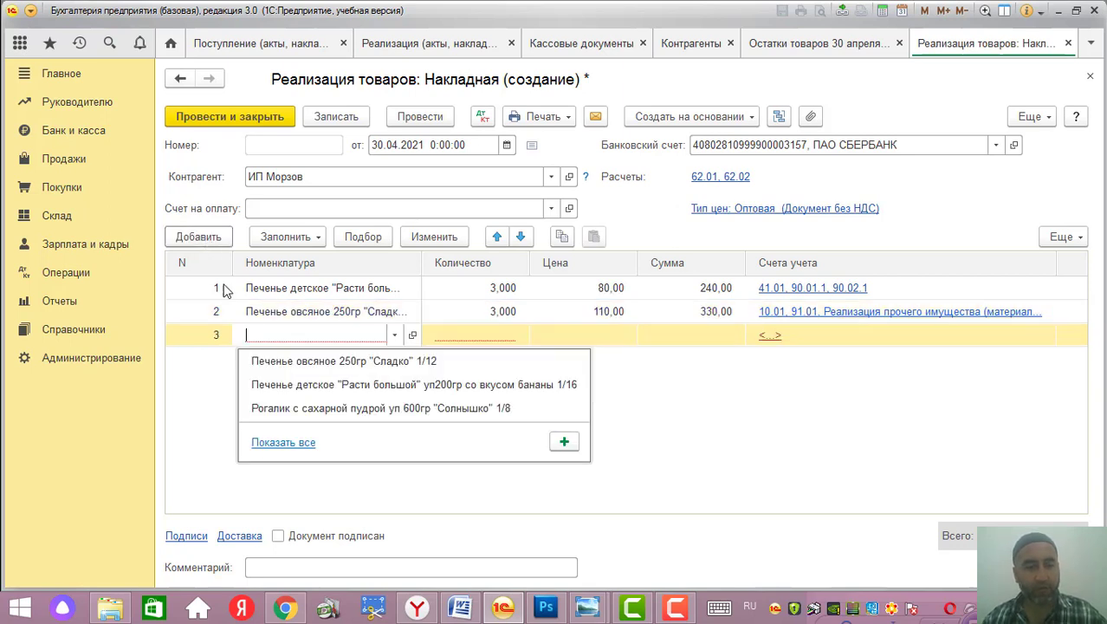
pyautogui.click(258, 336)
pyautogui.write('ро')
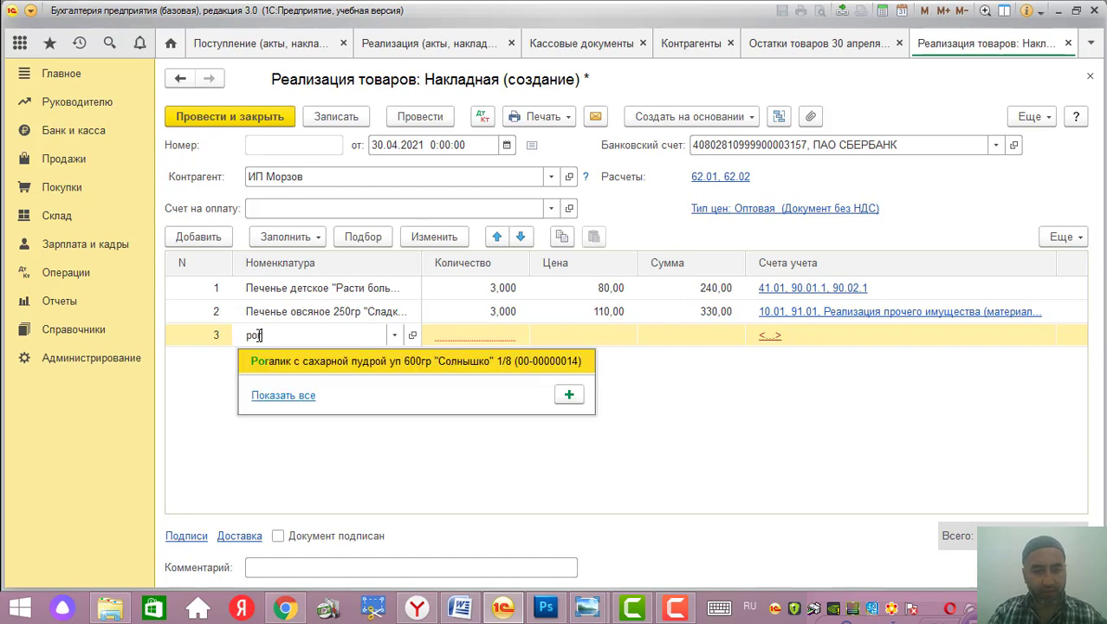
pyautogui.press('Return')
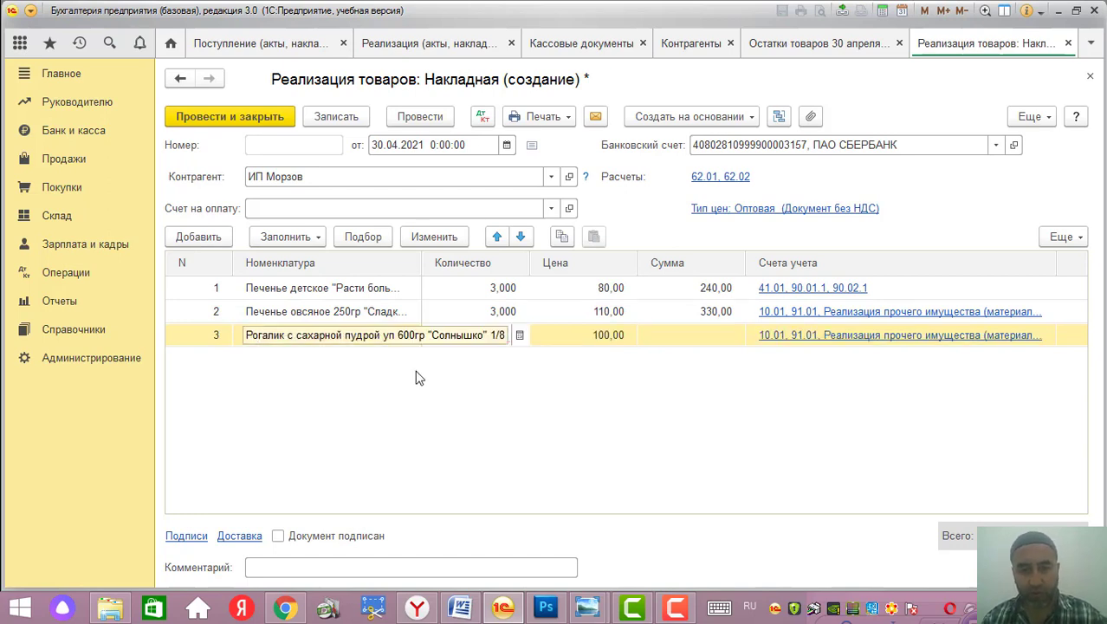
pyautogui.press('Tab')
pyautogui.write('3')
pyautogui.press('Tab')
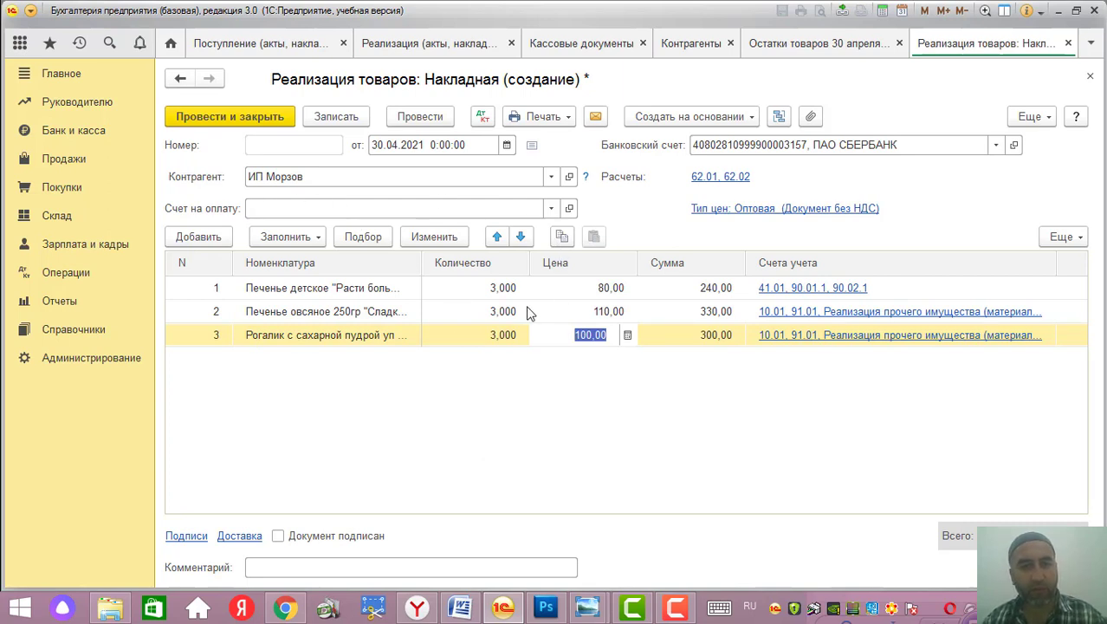
# Step: Check the prices of the three lines, then save the invoice without posting it and close it
pyautogui.click(585, 290)
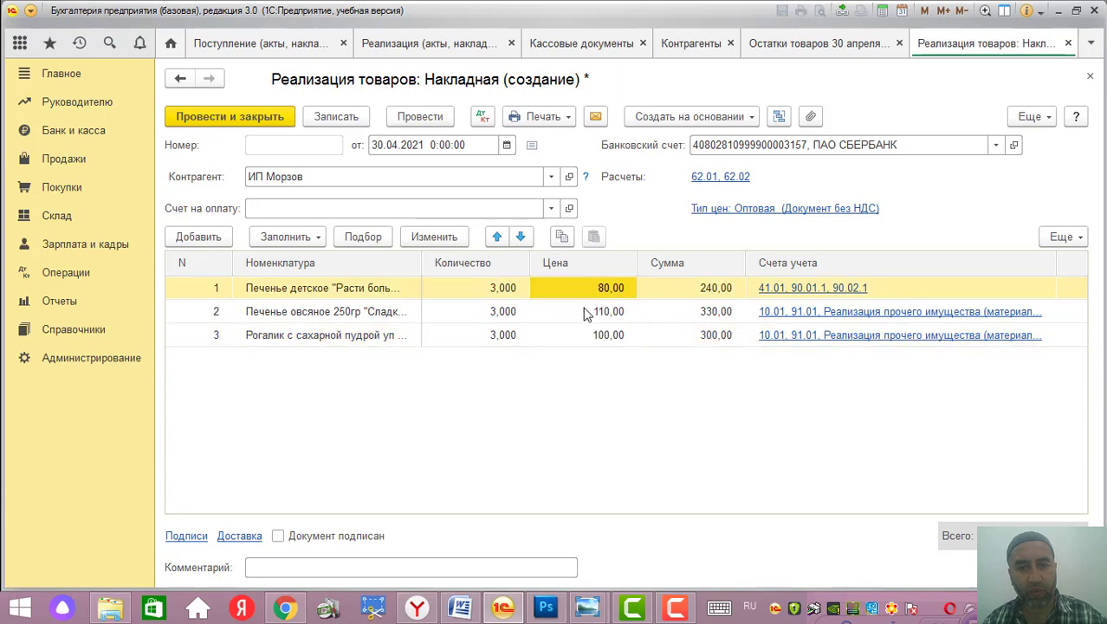
pyautogui.click(589, 314)
pyautogui.click(590, 328)
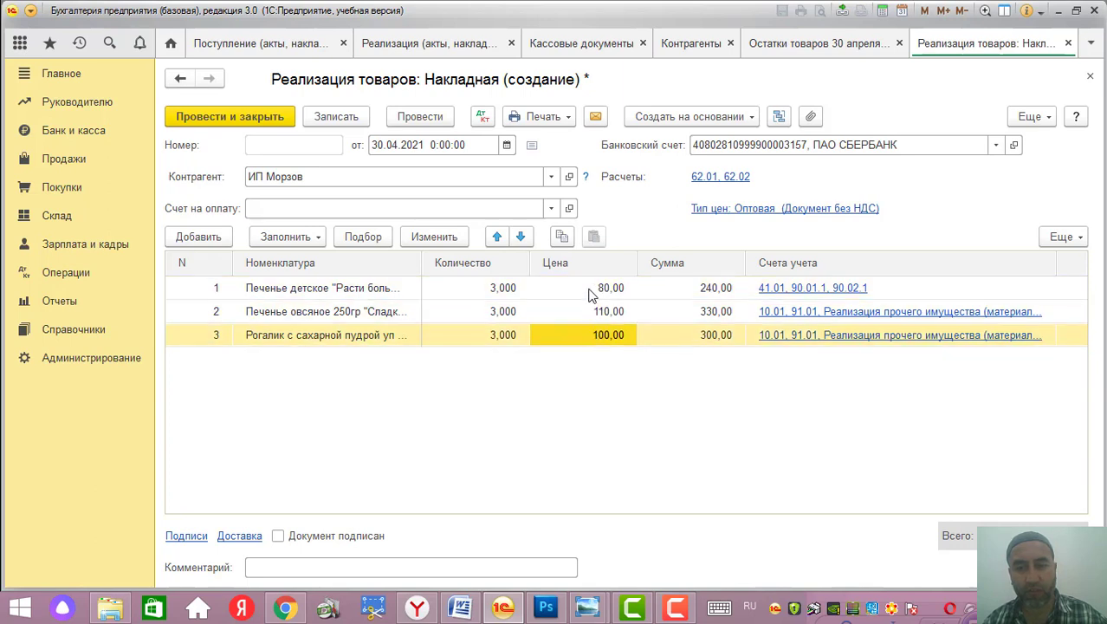
pyautogui.click(347, 116)
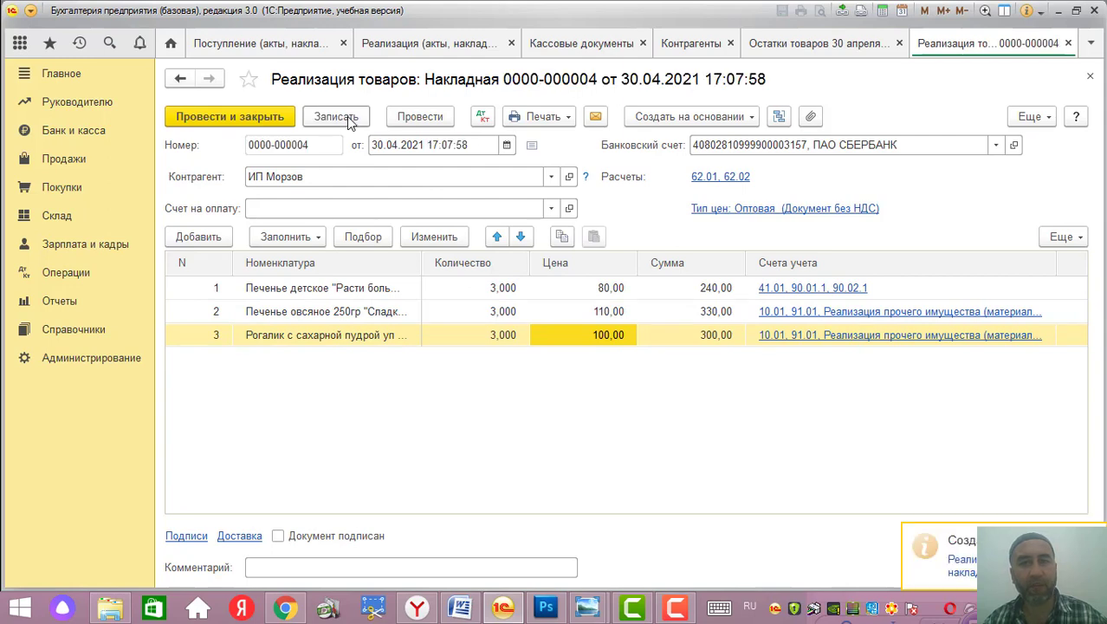
pyautogui.click(1090, 79)
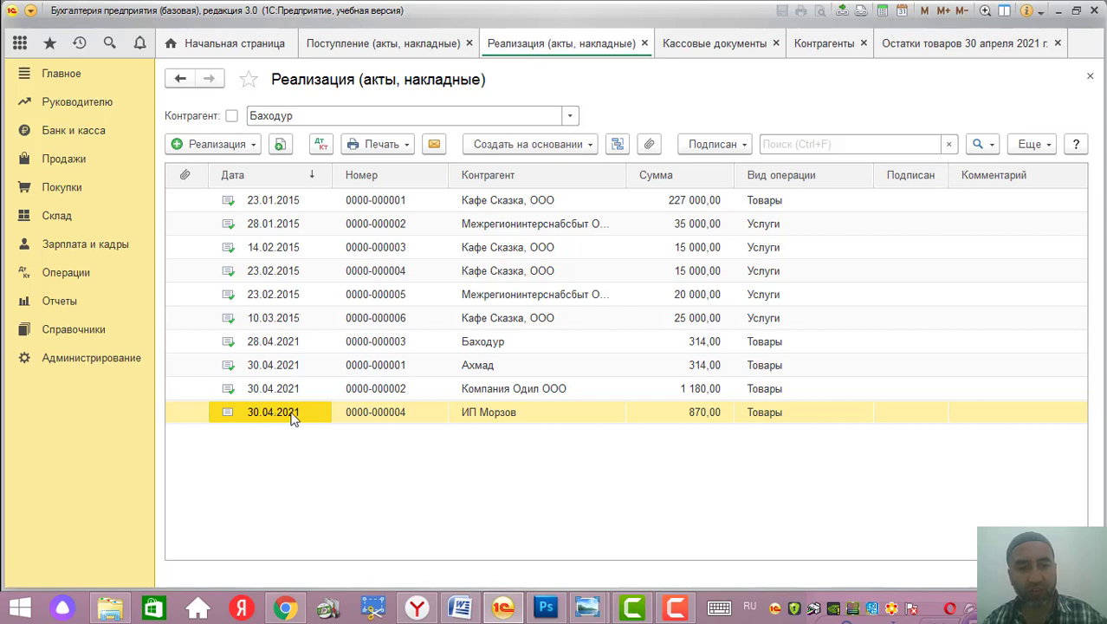
# Step: Reopen the saved, unposted invoice dated 30.04.2021 from the list of sales documents
pyautogui.click(374, 414)
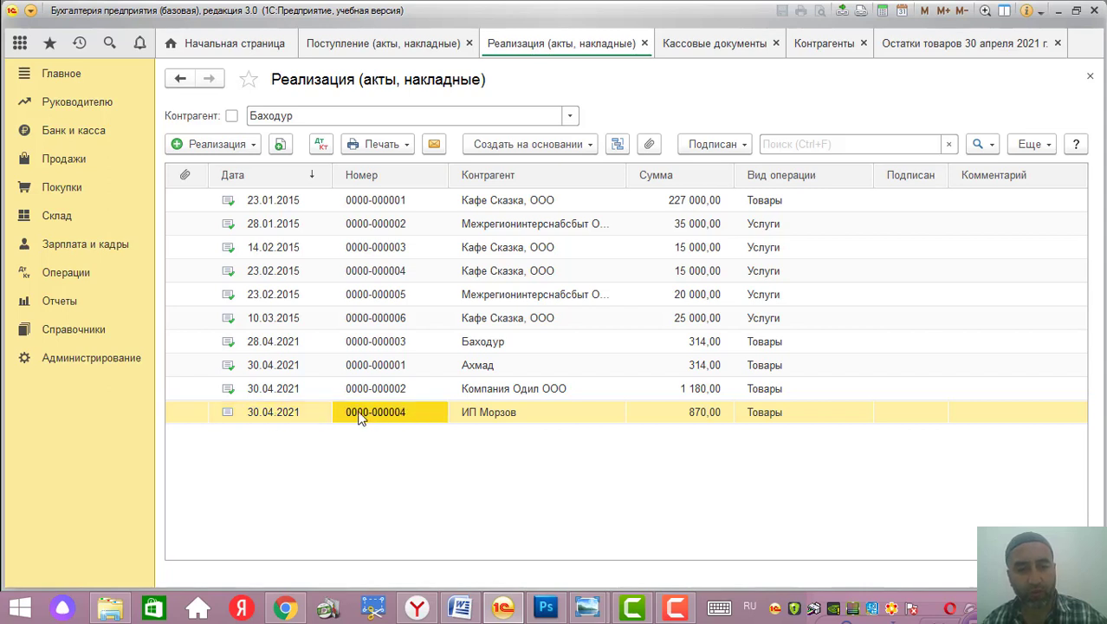
pyautogui.click(287, 414)
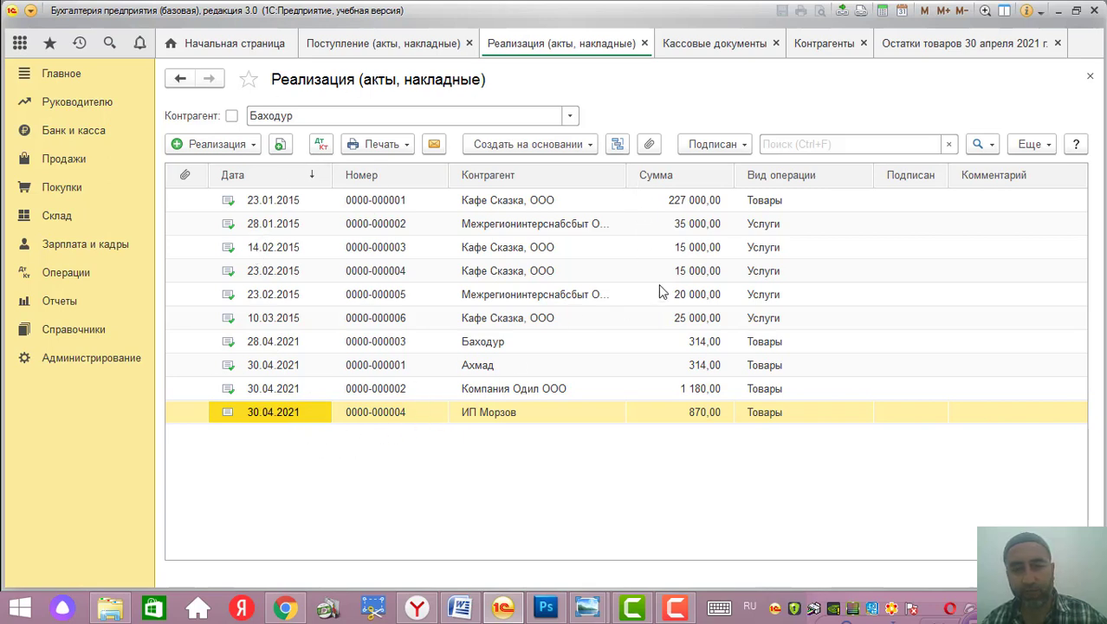
pyautogui.doubleClick(314, 414)
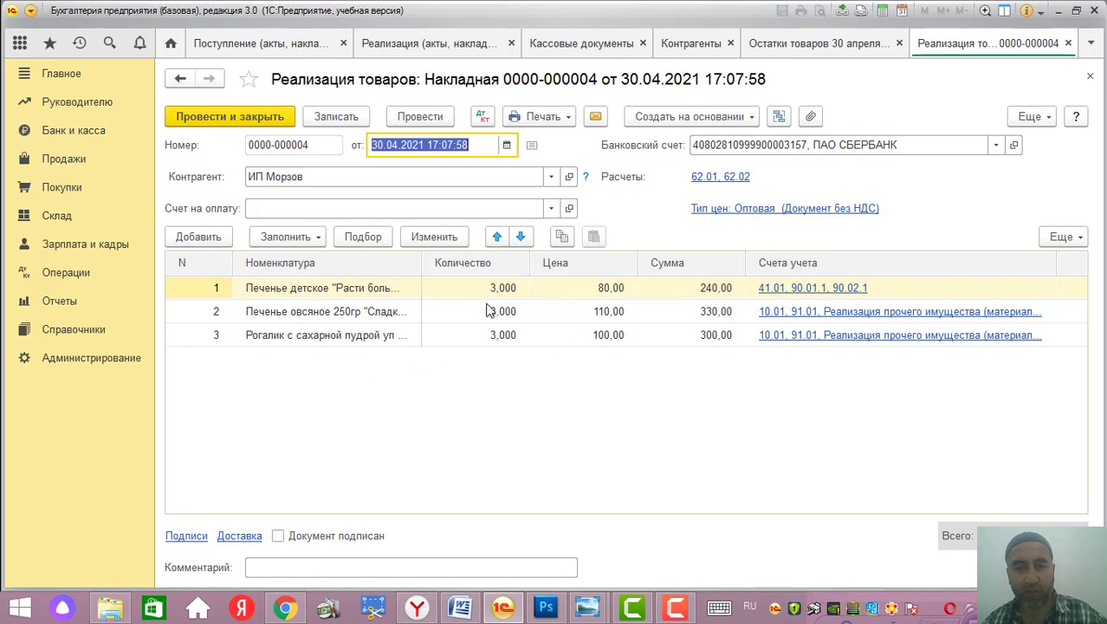
# Step: Review the three product lines in the reopened goods invoice
pyautogui.click(360, 291)
pyautogui.click(363, 309)
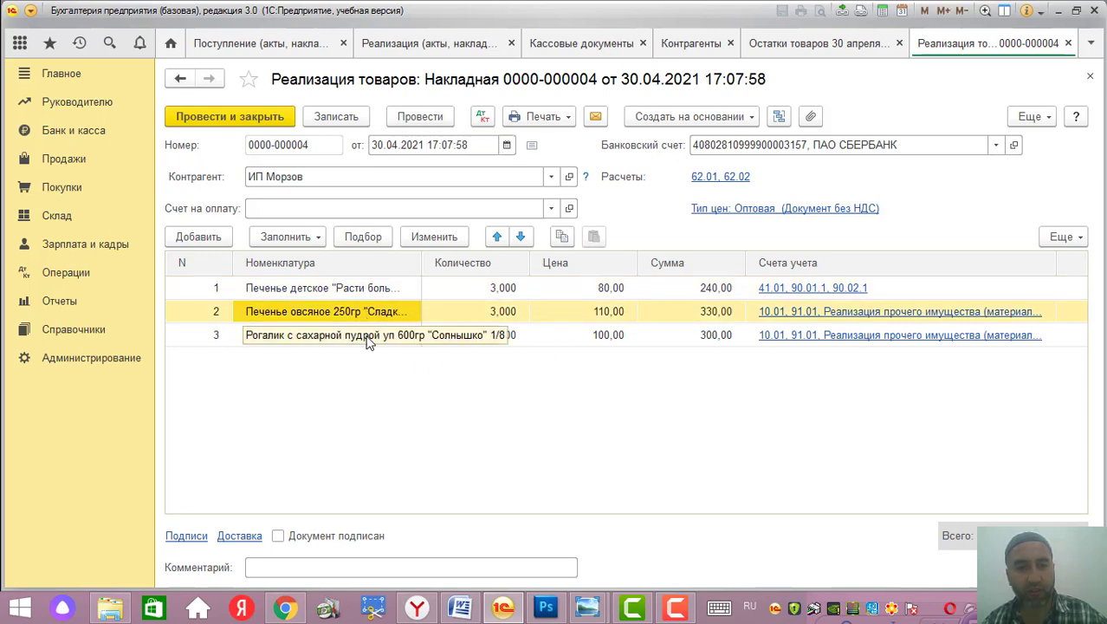
pyautogui.click(368, 339)
pyautogui.click(366, 315)
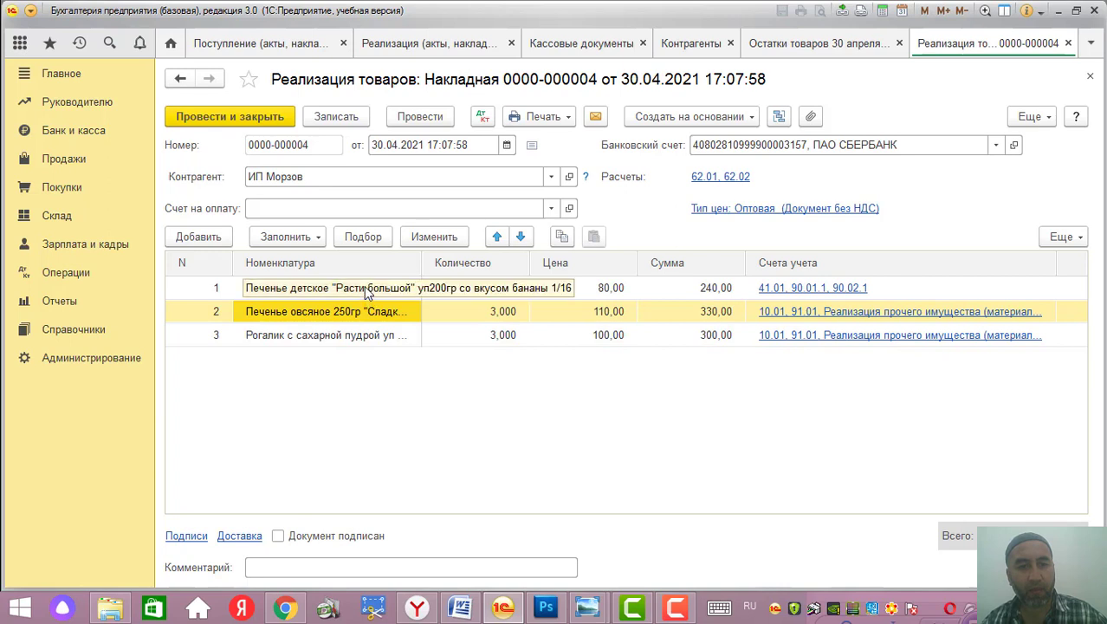
pyautogui.click(368, 291)
pyautogui.click(371, 336)
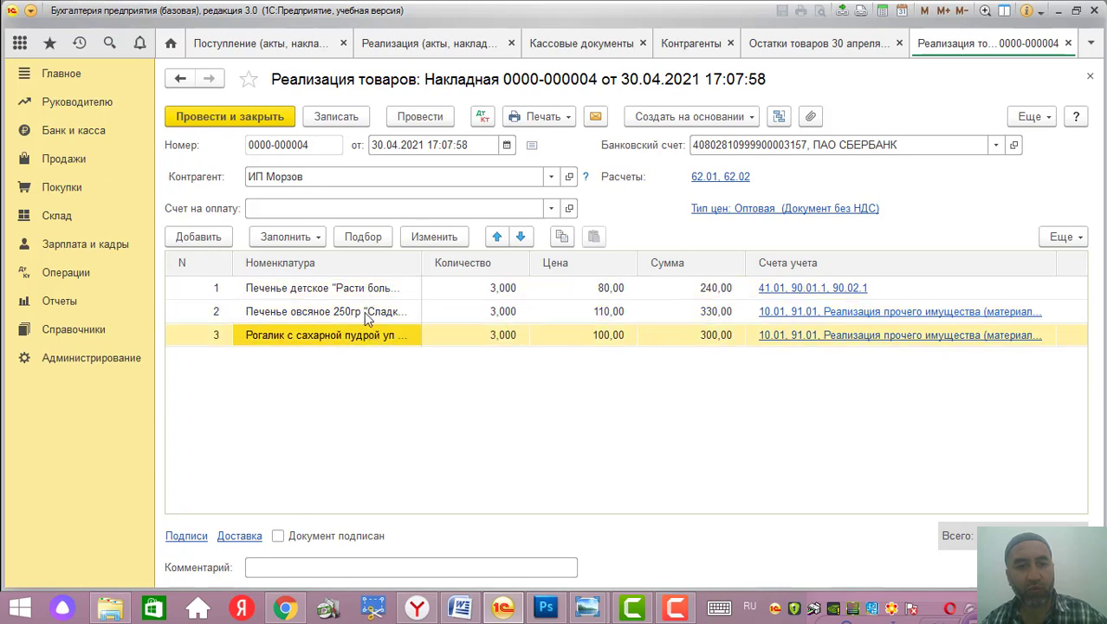
pyautogui.click(365, 311)
pyautogui.click(363, 288)
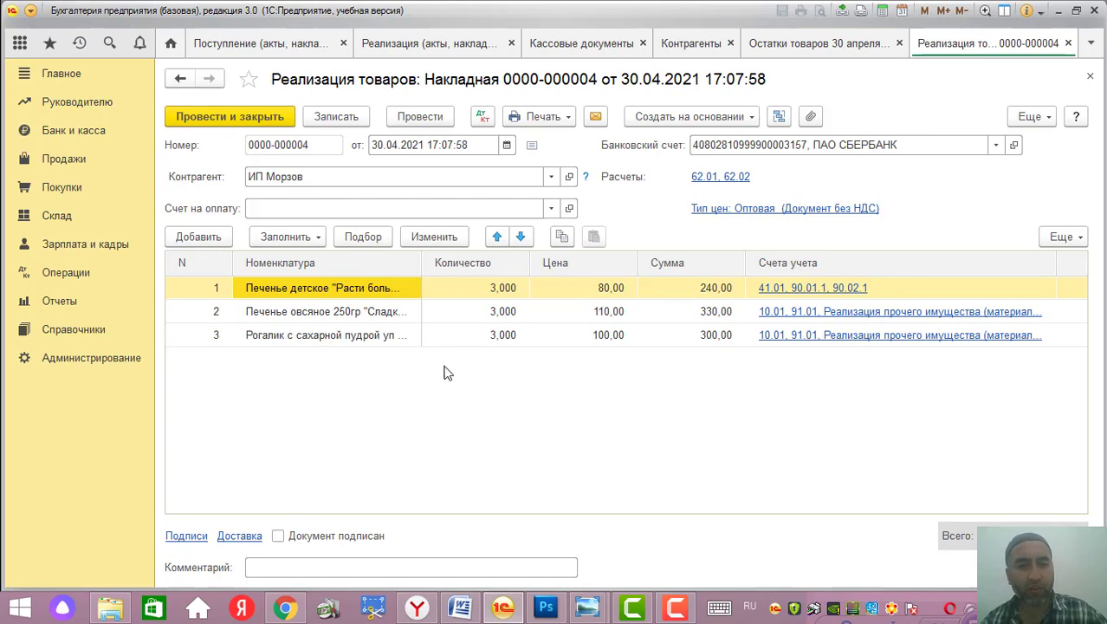
# Step: Check the three product lines of the goods invoice, then post the invoice and close it
pyautogui.click(374, 336)
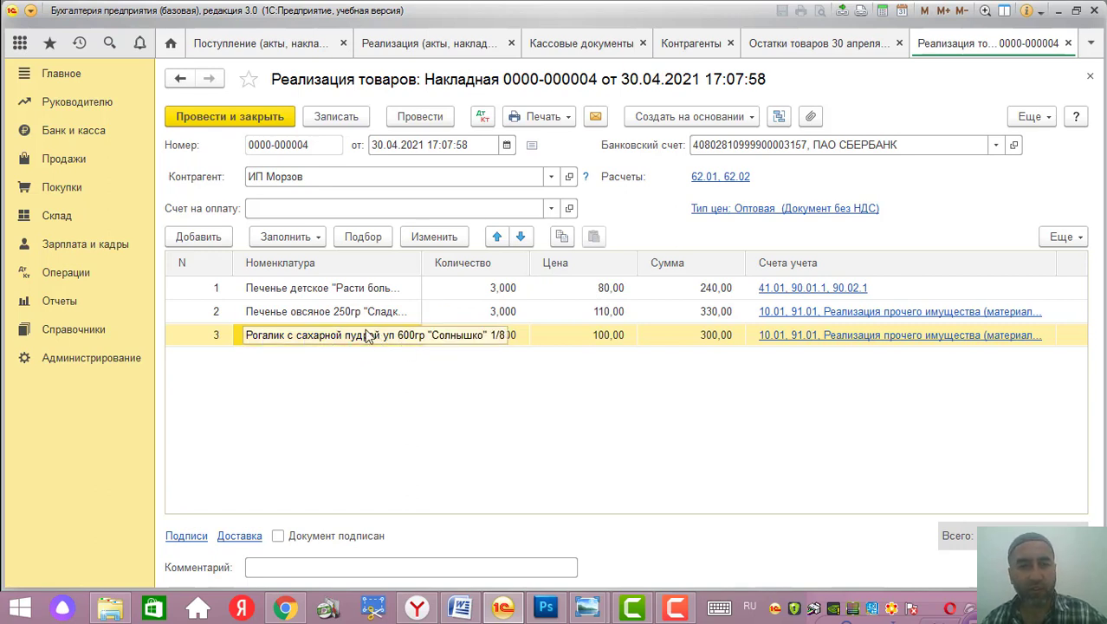
pyautogui.click(349, 286)
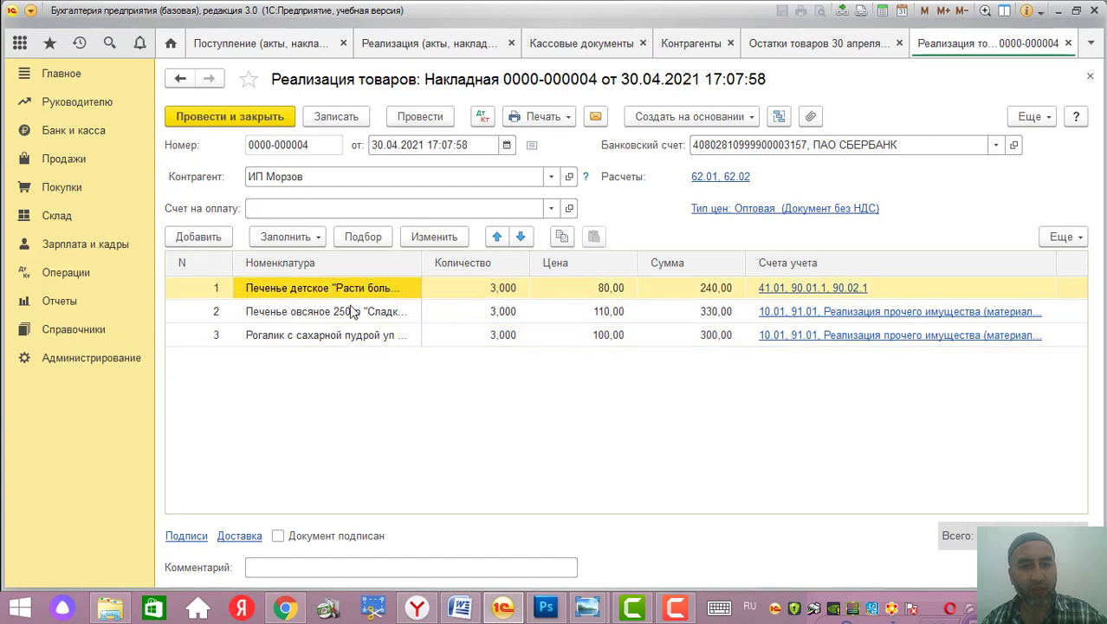
pyautogui.click(351, 313)
pyautogui.click(351, 332)
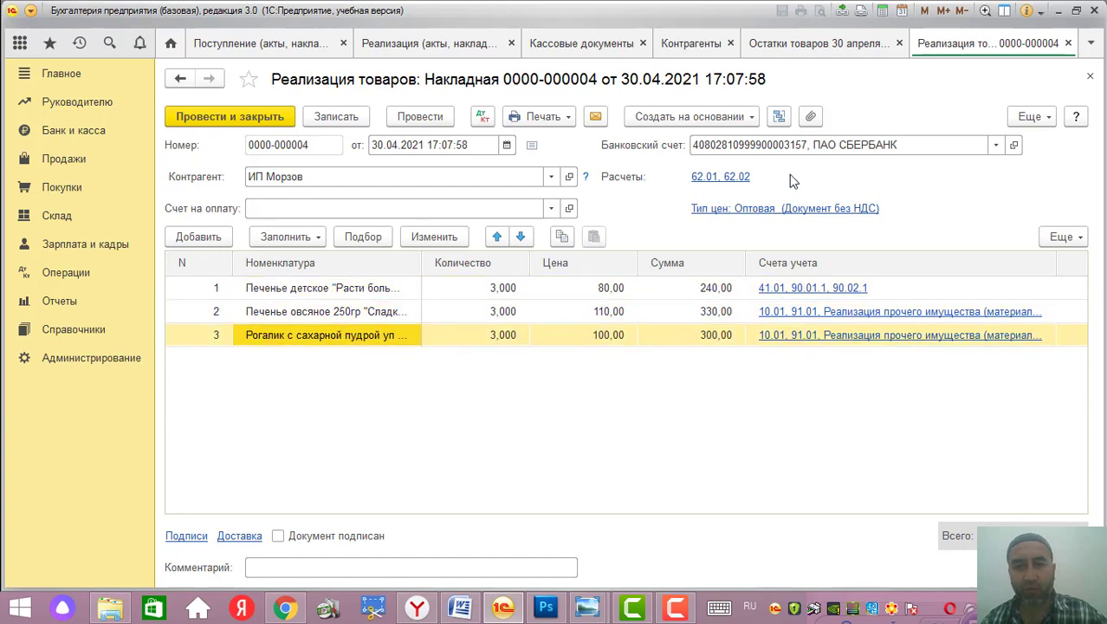
pyautogui.click(422, 115)
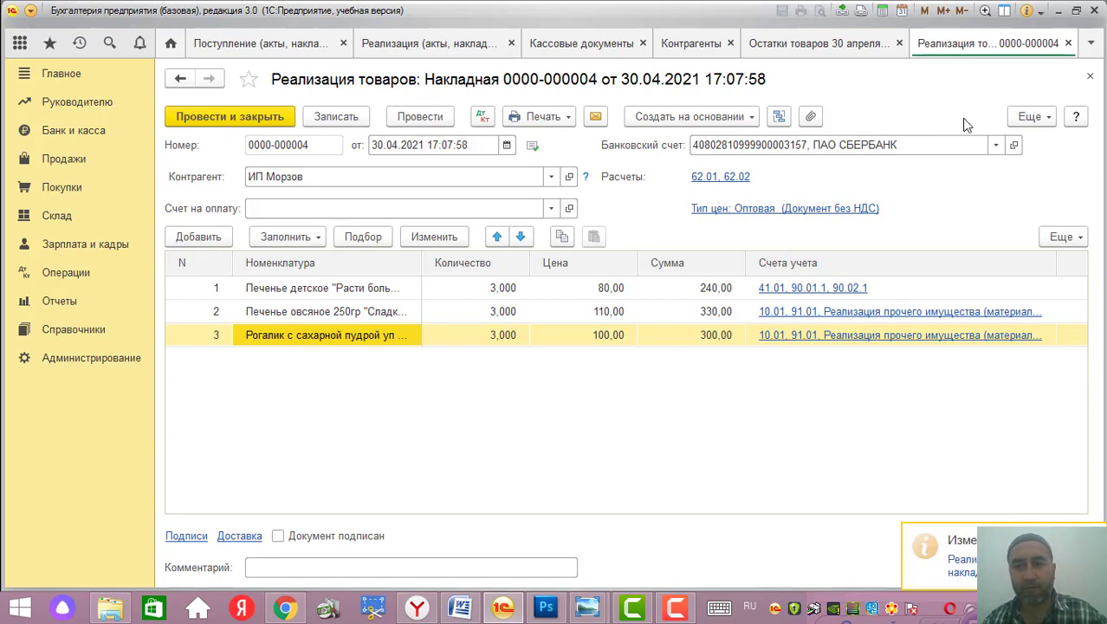
pyautogui.click(1090, 76)
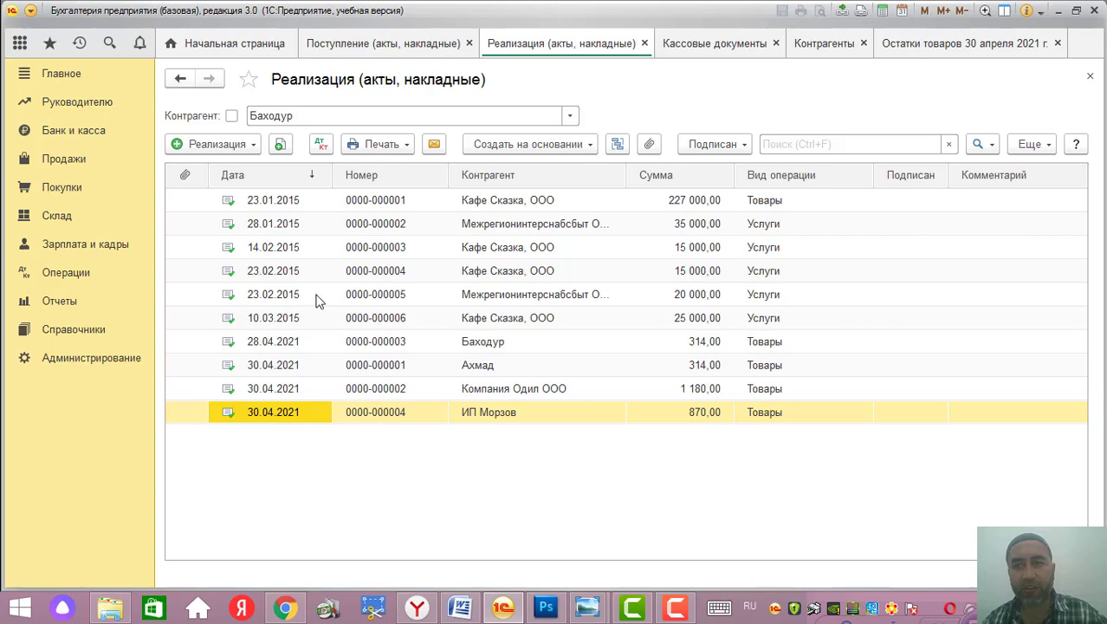
# Step: Regenerate the stock balance report as of 30.04.2021
pyautogui.click(950, 48)
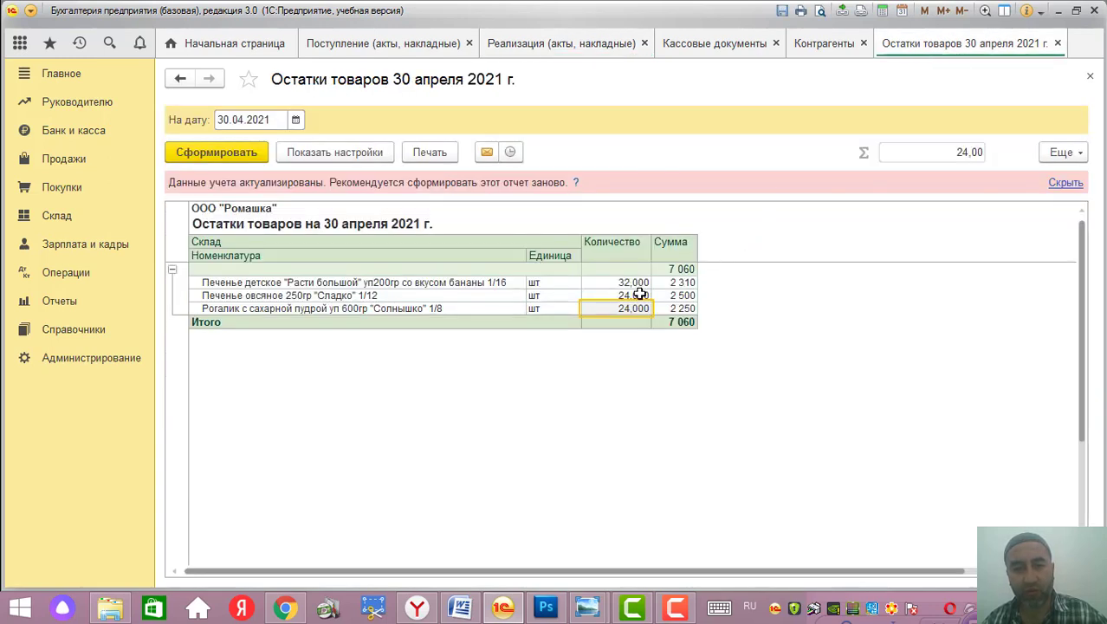
pyautogui.click(587, 373)
pyautogui.click(233, 160)
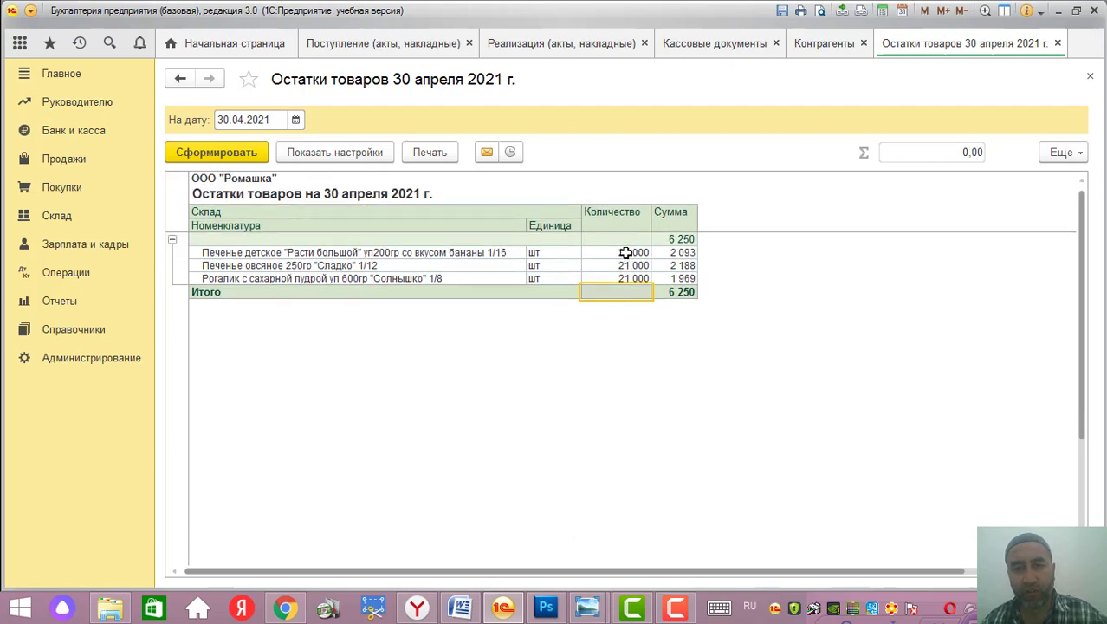
# Step: Compare the quantities in the posted three-line goods invoice with the stock balance report, then close the invoice
pyautogui.click(564, 45)
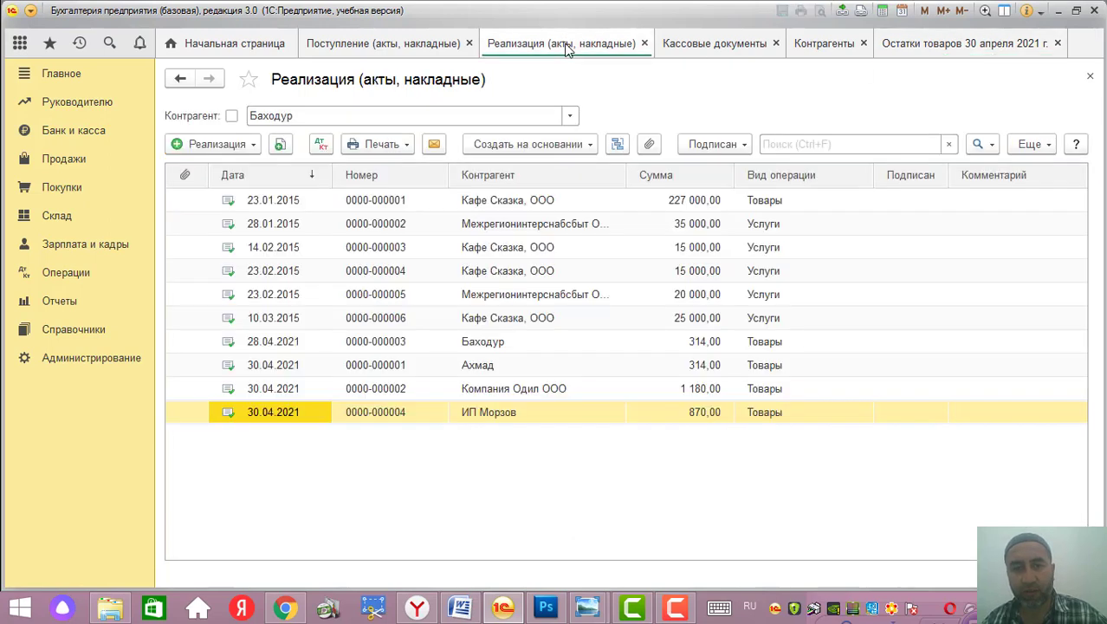
pyautogui.doubleClick(407, 413)
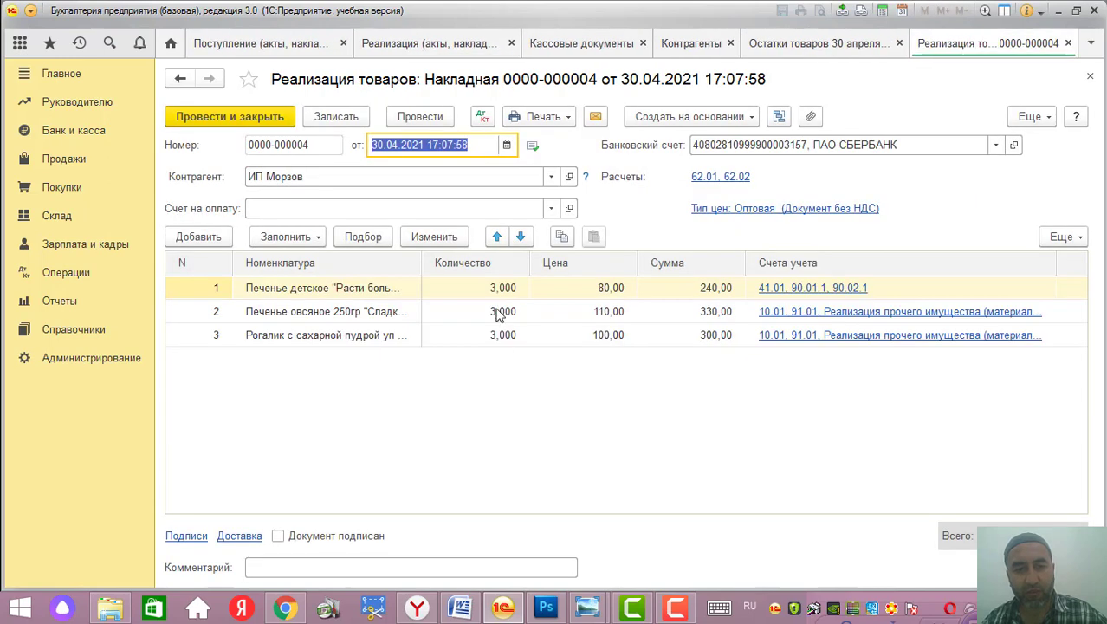
pyautogui.click(836, 43)
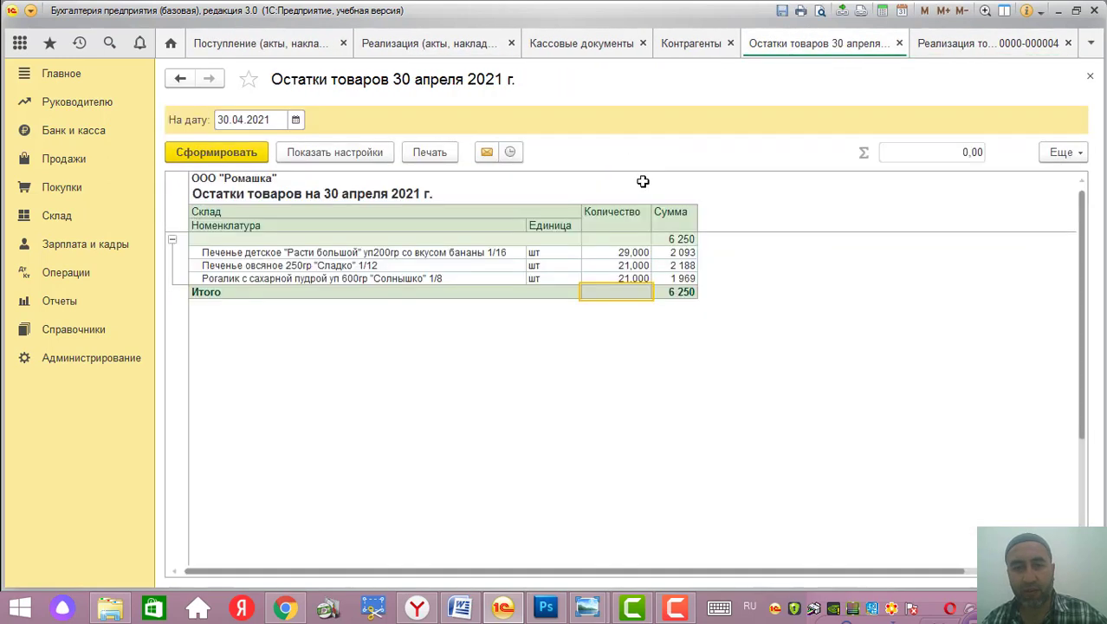
pyautogui.click(617, 252)
pyautogui.click(620, 264)
pyautogui.click(620, 278)
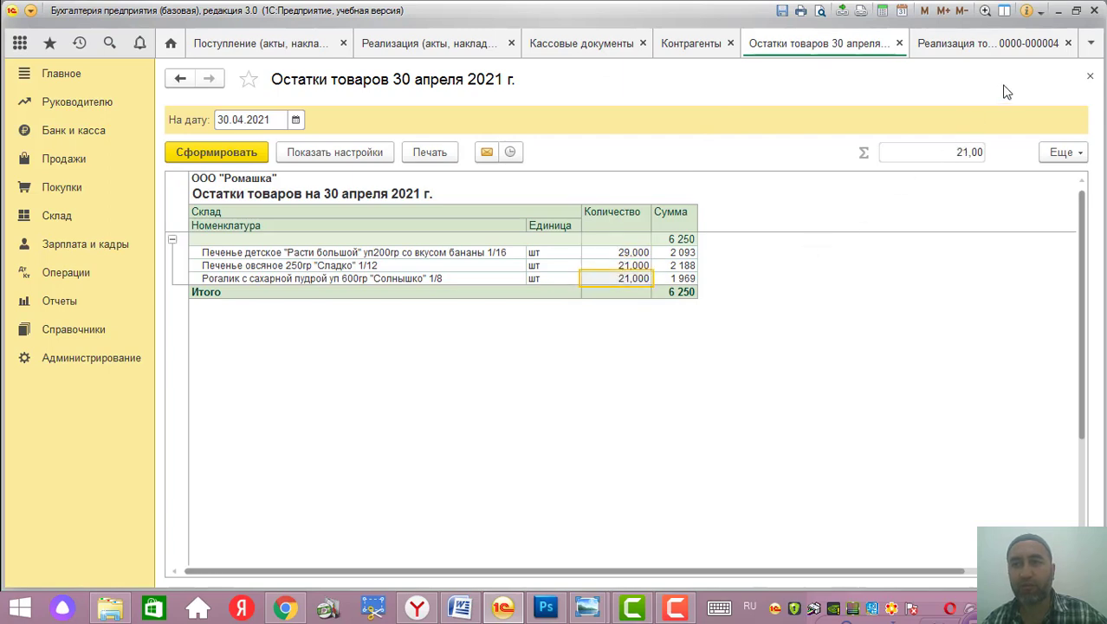
pyautogui.click(953, 43)
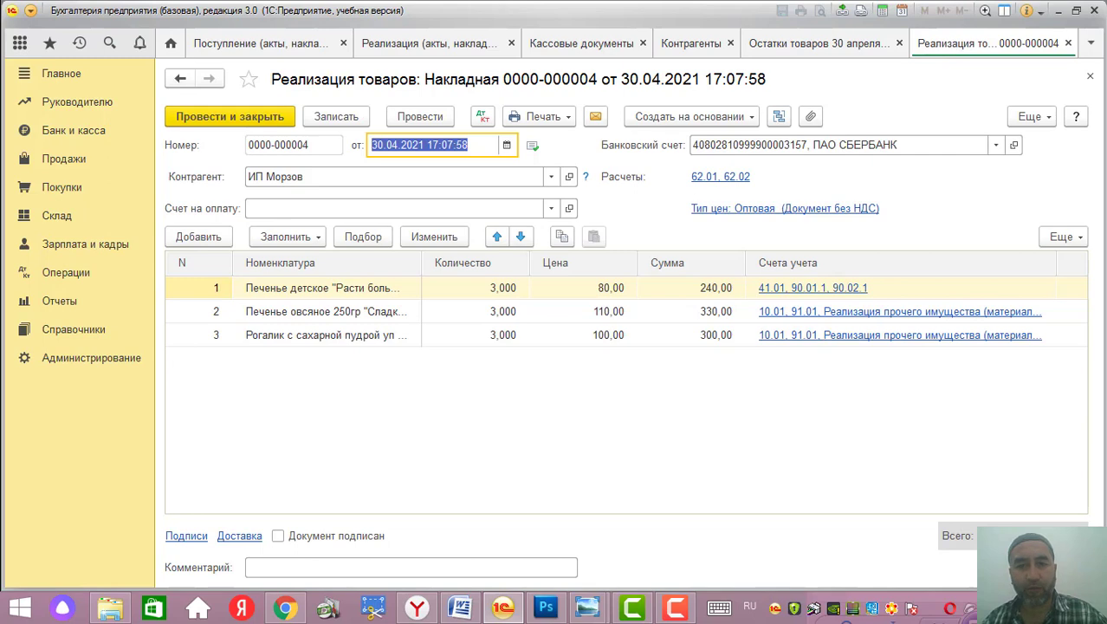
pyautogui.click(1089, 76)
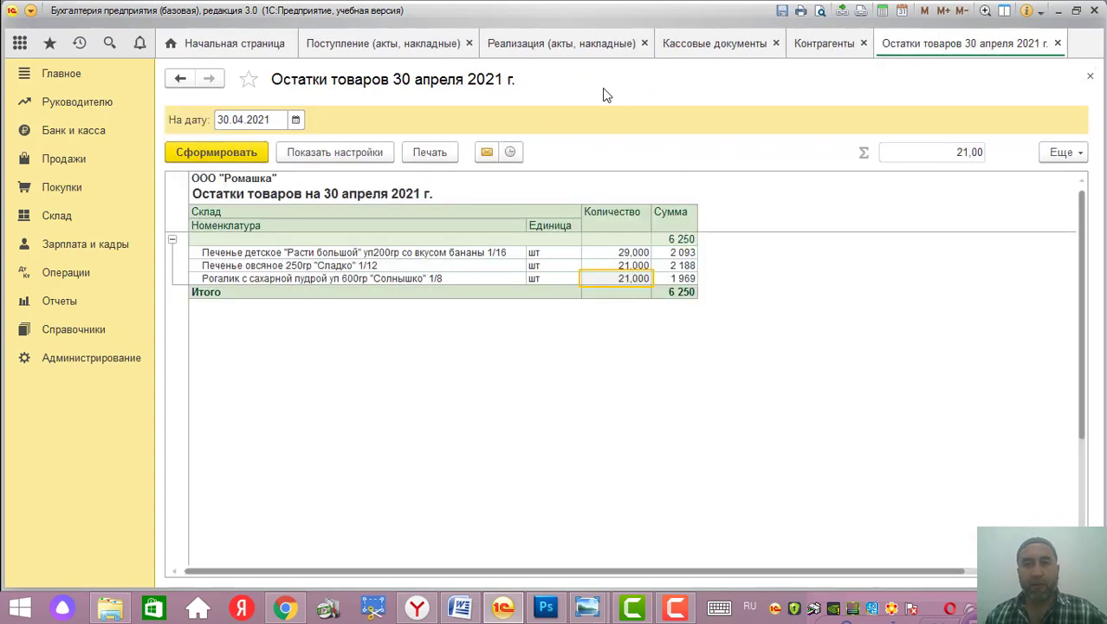
# Step: Create a new goods sale invoice and choose the customer from the 28.04.2021 sale as the counterparty
pyautogui.click(569, 44)
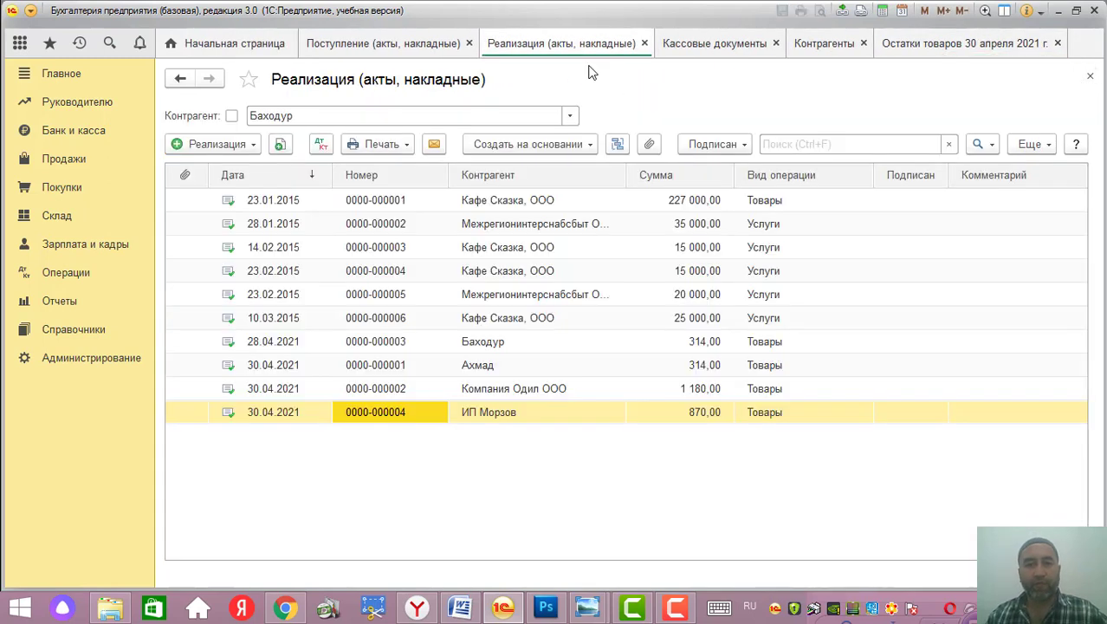
pyautogui.click(227, 146)
pyautogui.click(244, 170)
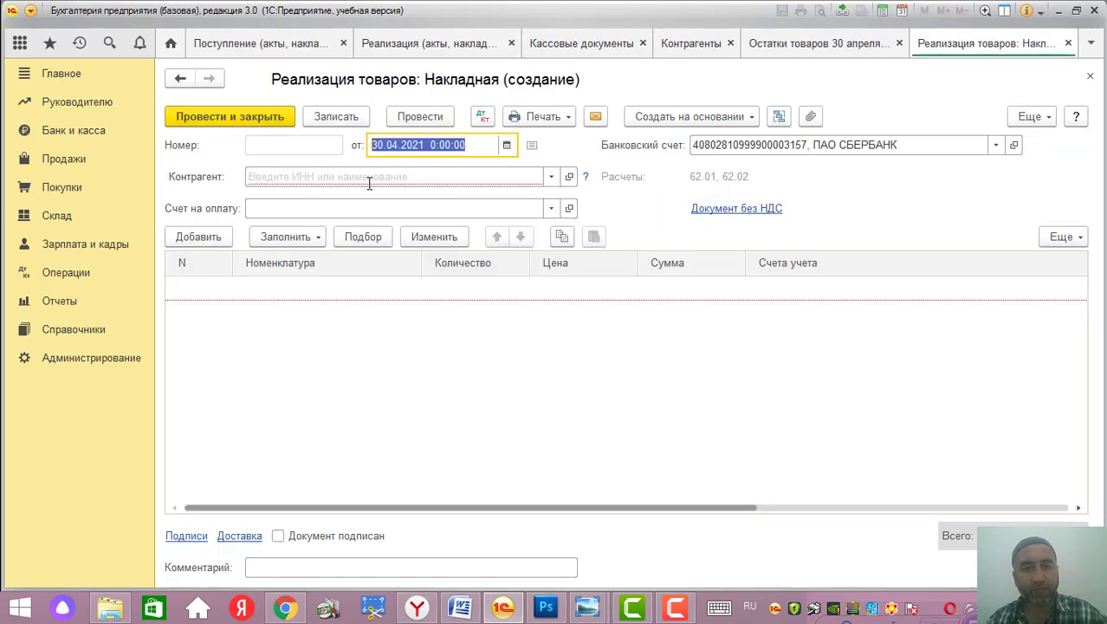
pyautogui.click(394, 176)
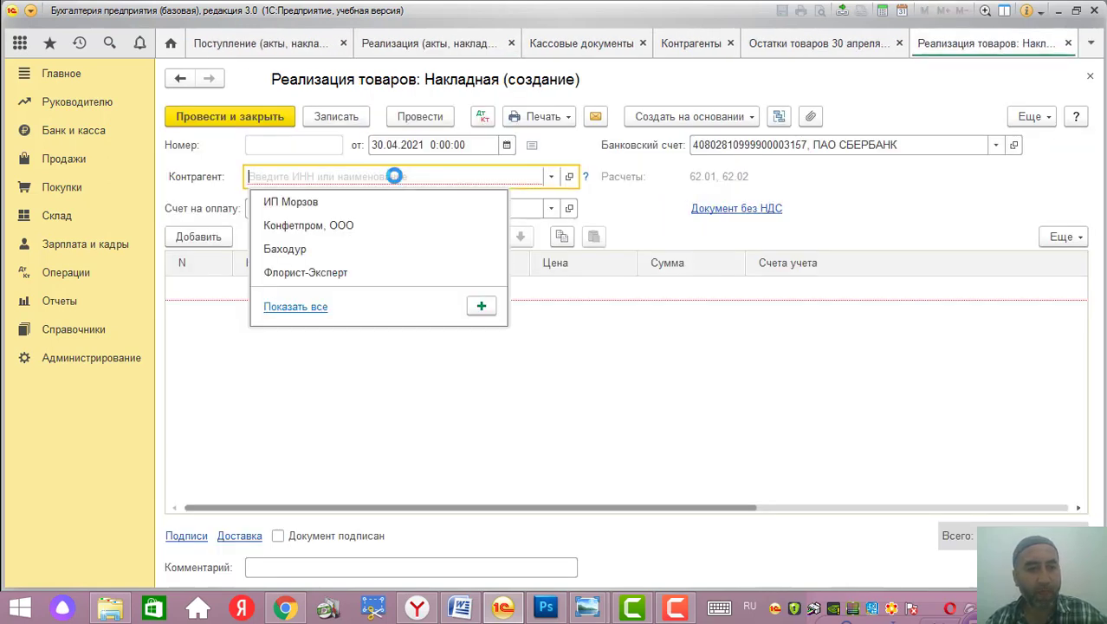
pyautogui.click(303, 249)
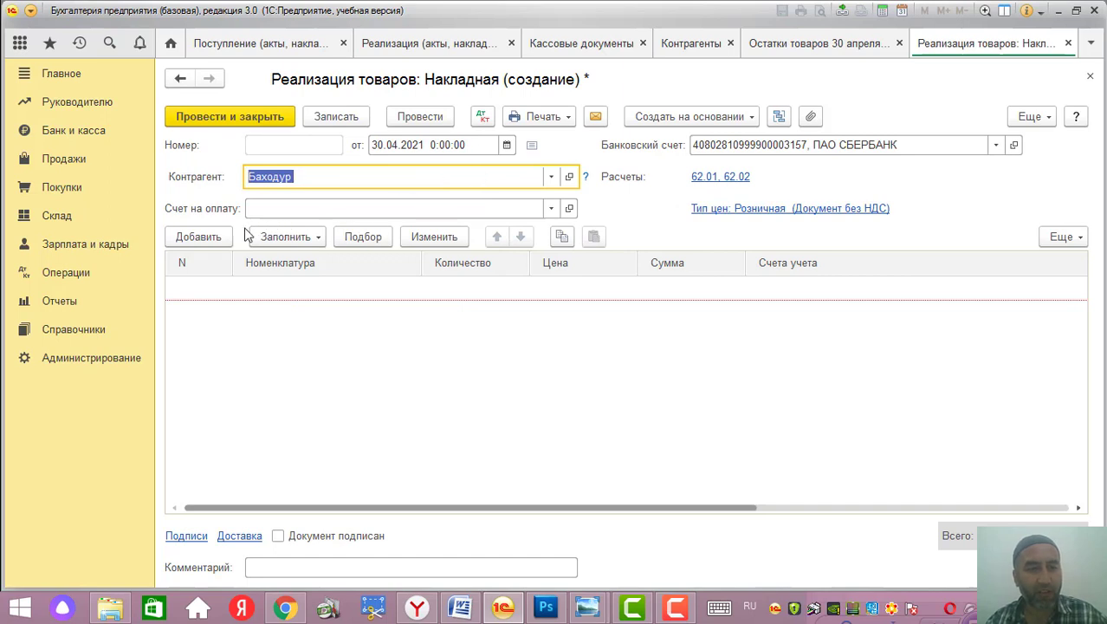
# Step: Add Печенье детское "Расти большой" уп200гр со вкусом бананы 1/16 as the first invoice line with a quantity of 1
pyautogui.click(210, 243)
pyautogui.click(267, 288)
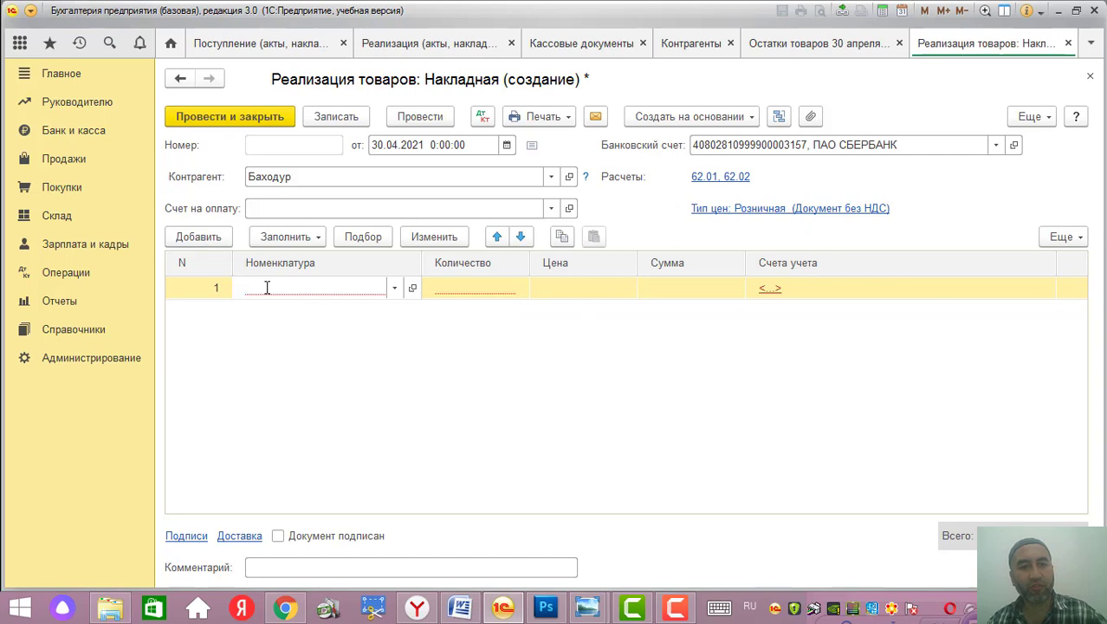
pyautogui.write('печ')
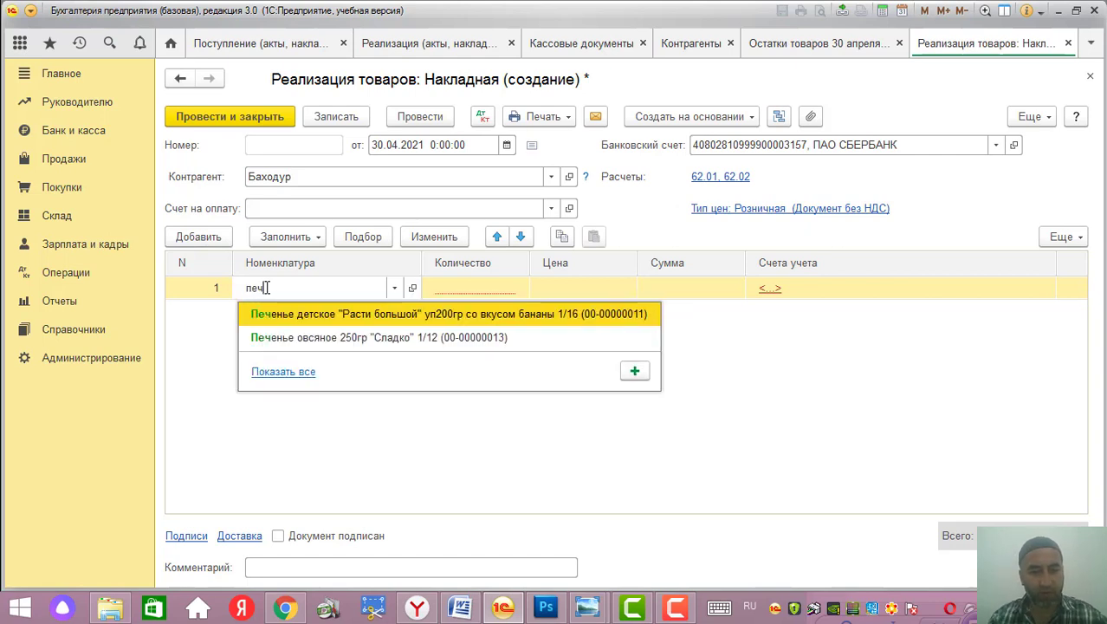
pyautogui.click(302, 314)
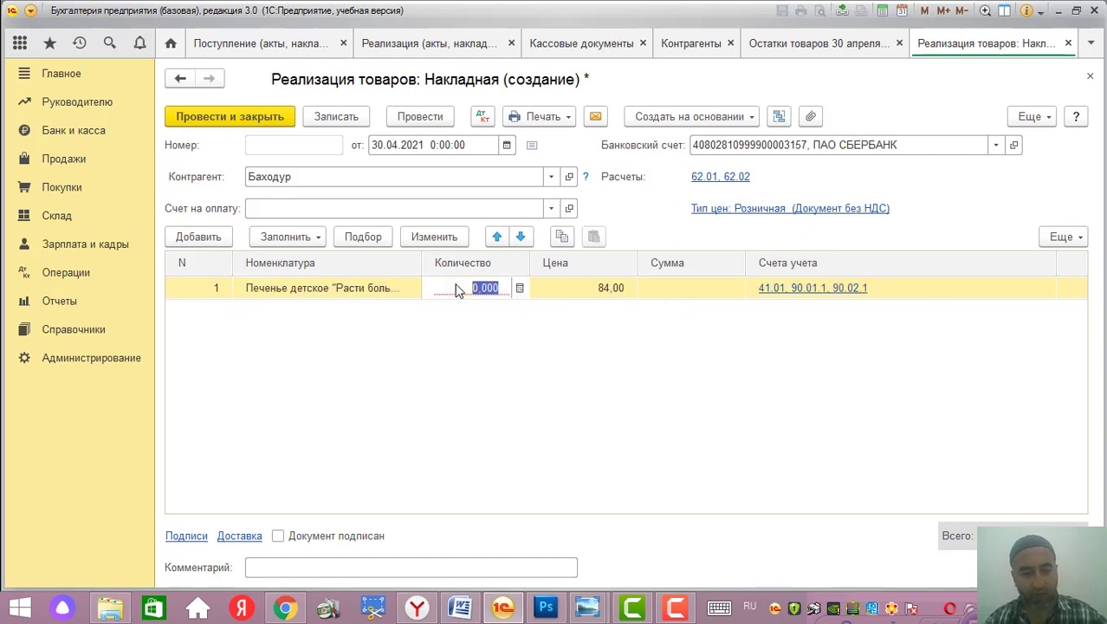
pyautogui.write('1')
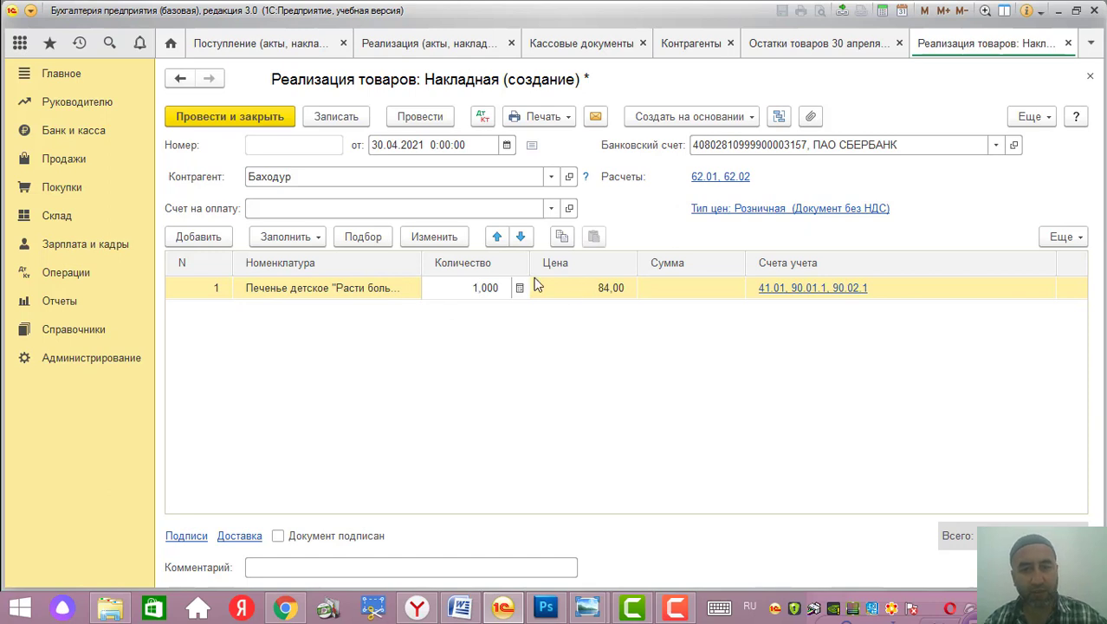
# Step: Add Печенье овсяное 250гр "Сладко" 1/12 as the second invoice line with a quantity of 1
pyautogui.click(208, 236)
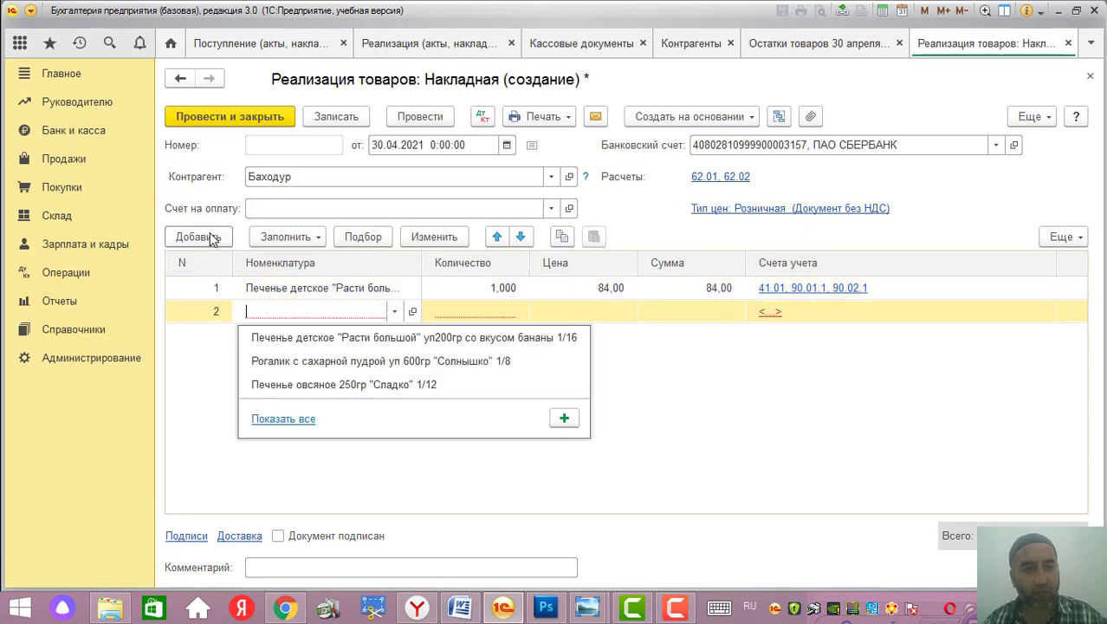
pyautogui.click(261, 313)
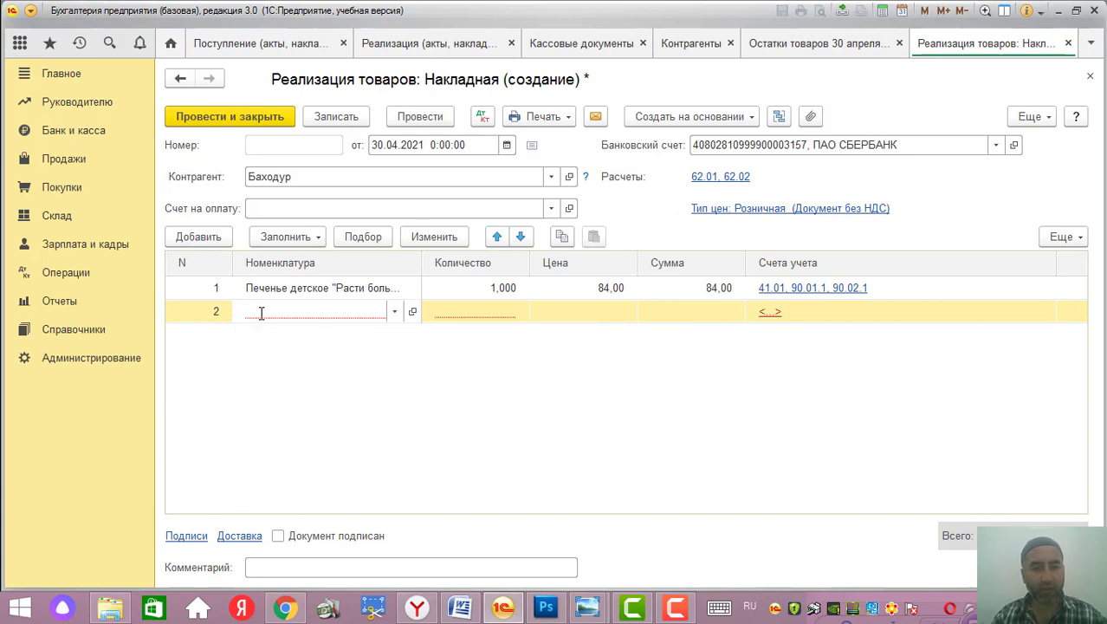
pyautogui.write('печ')
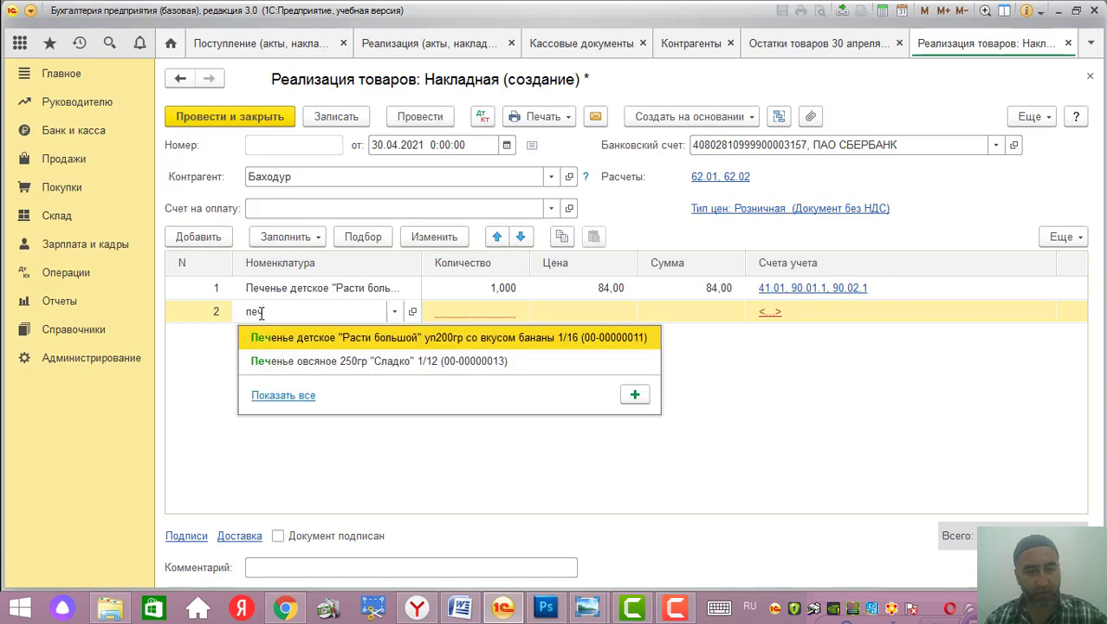
pyautogui.click(298, 360)
pyautogui.click(449, 312)
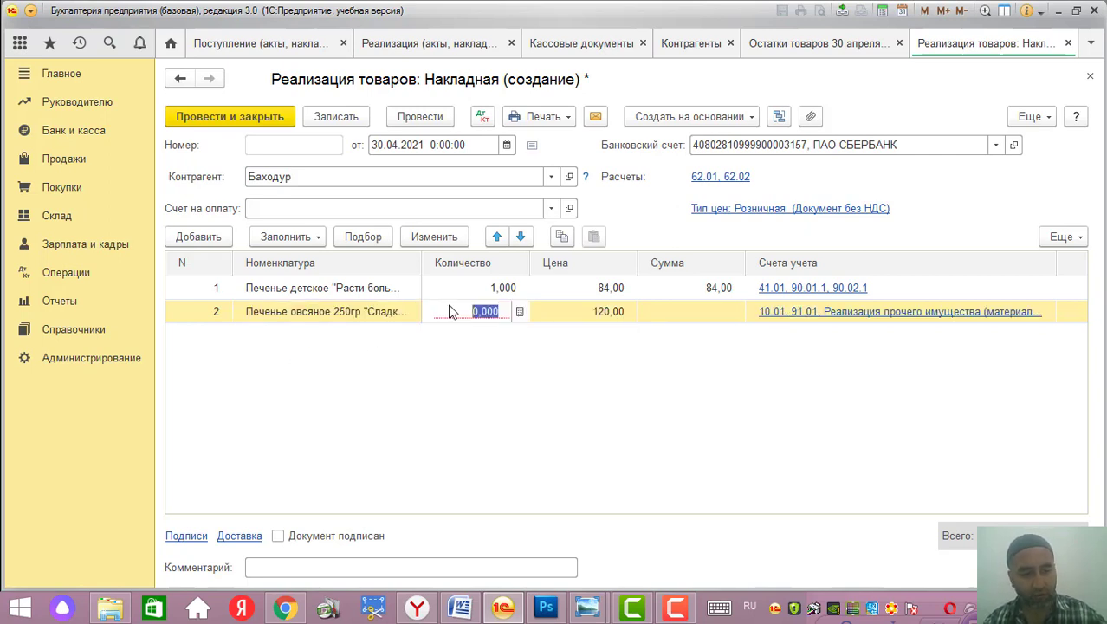
pyautogui.write('1')
# Step: Add Рогалик с сахарной пудрой уп 600гр "Солнышко" 1/8 as the third invoice line with a quantity of 1
pyautogui.click(208, 238)
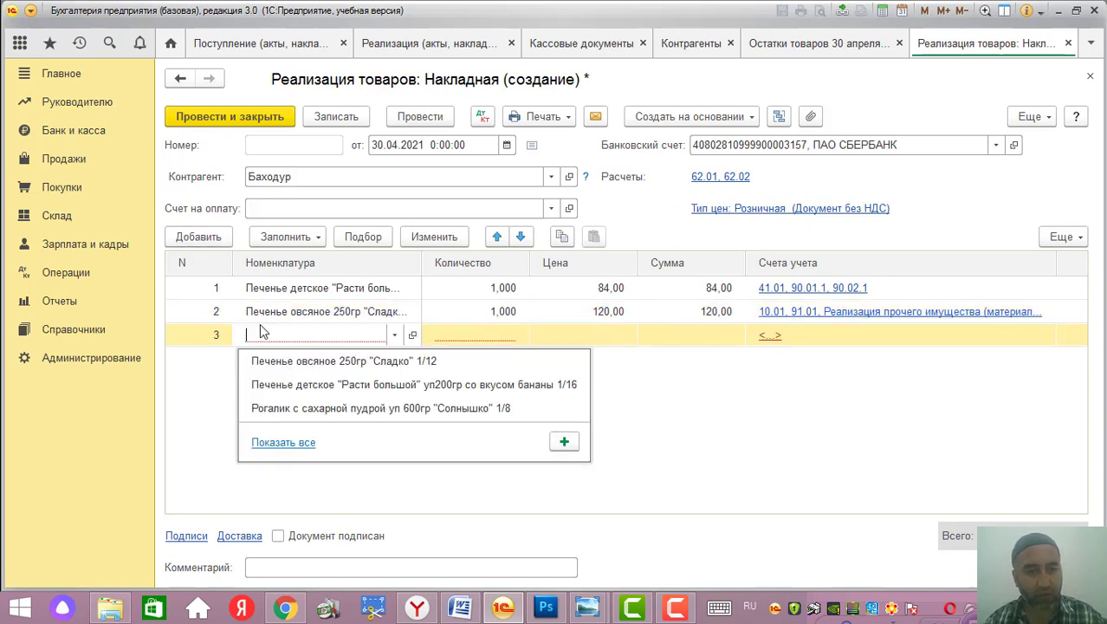
pyautogui.write('рога')
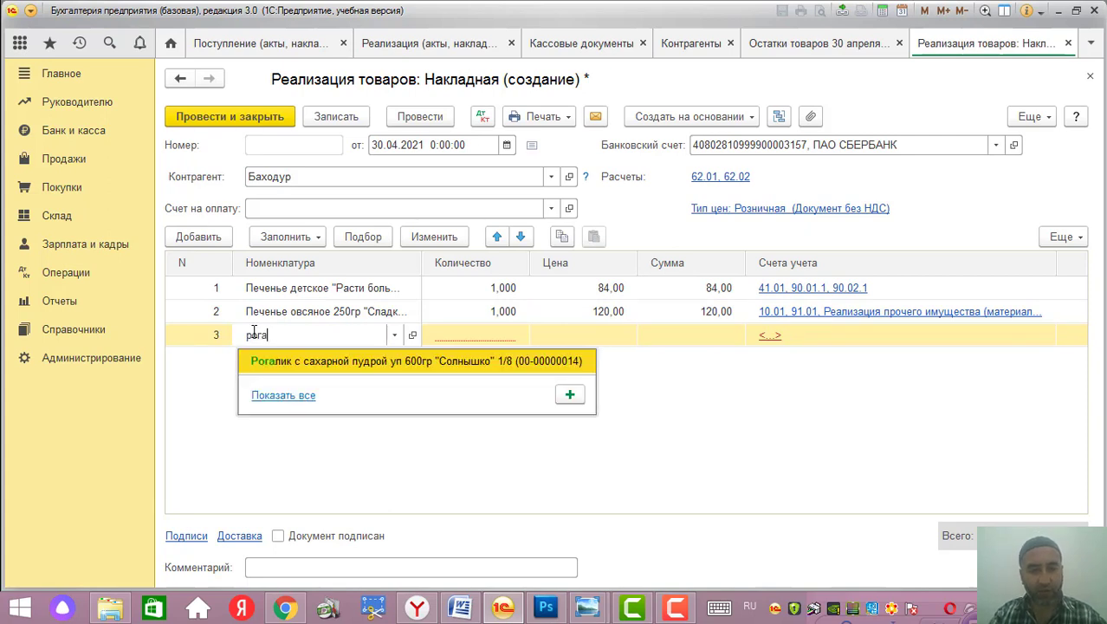
pyautogui.press('Return')
pyautogui.press('Return')
pyautogui.press('Return')
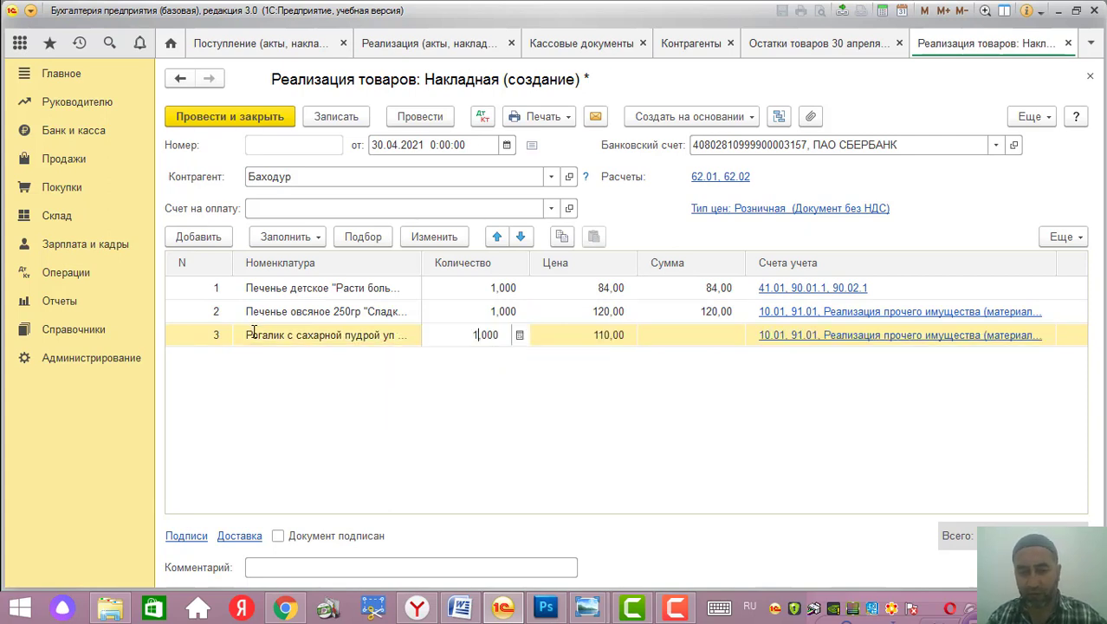
# Step: Save and post the new goods sale invoice, then close it
pyautogui.click(343, 120)
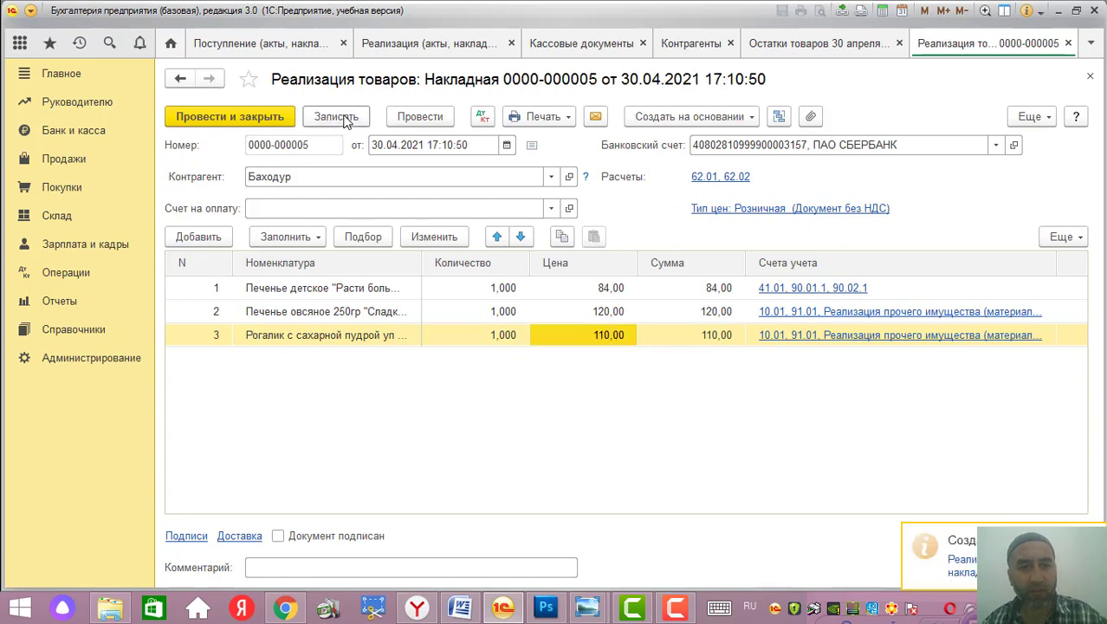
pyautogui.click(434, 120)
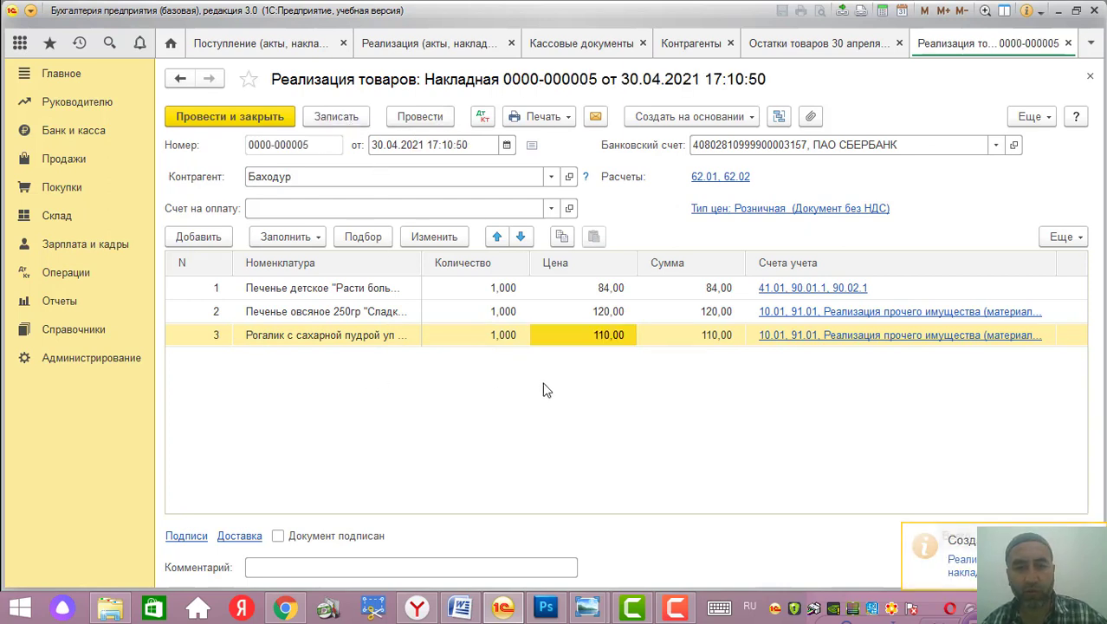
pyautogui.click(420, 116)
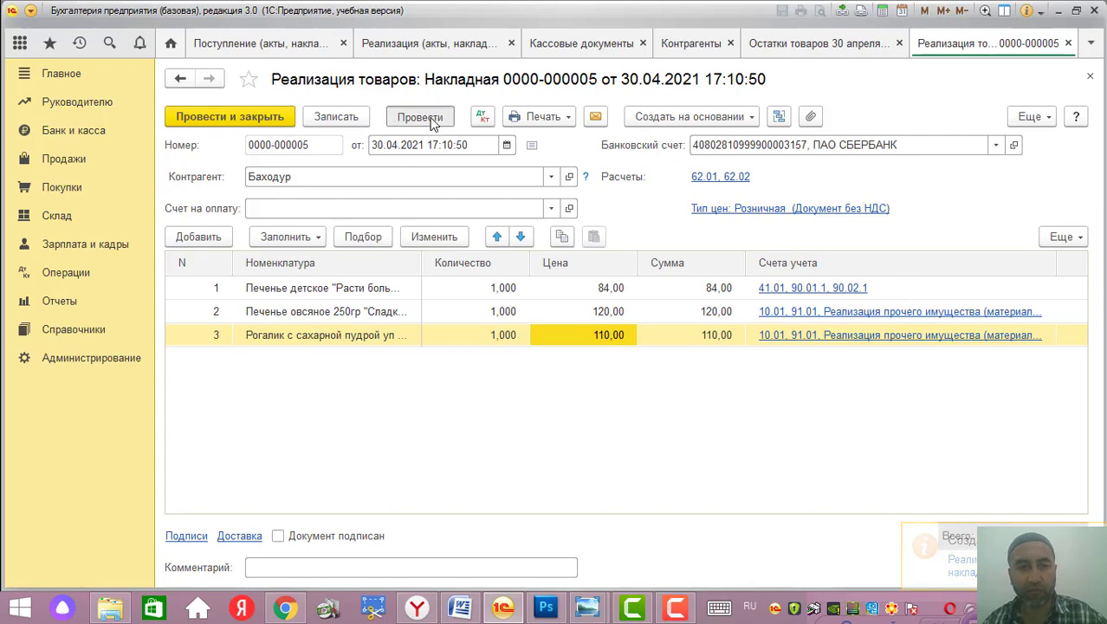
pyautogui.click(1090, 77)
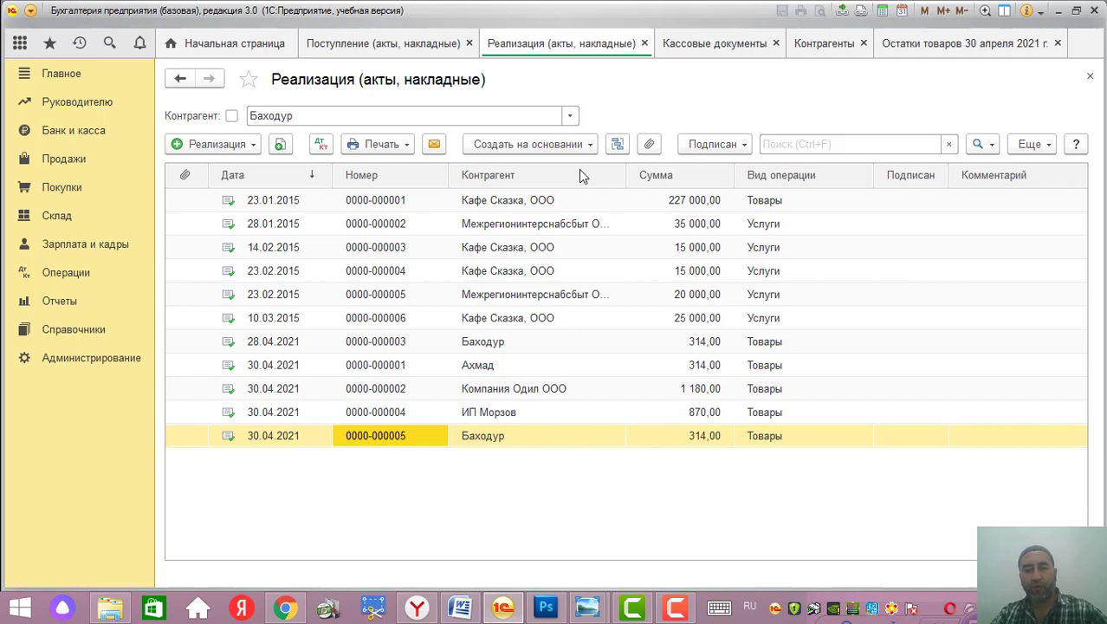
# Step: Check the quantities of the three products in the stock balance report for 30.04.2021
pyautogui.click(925, 45)
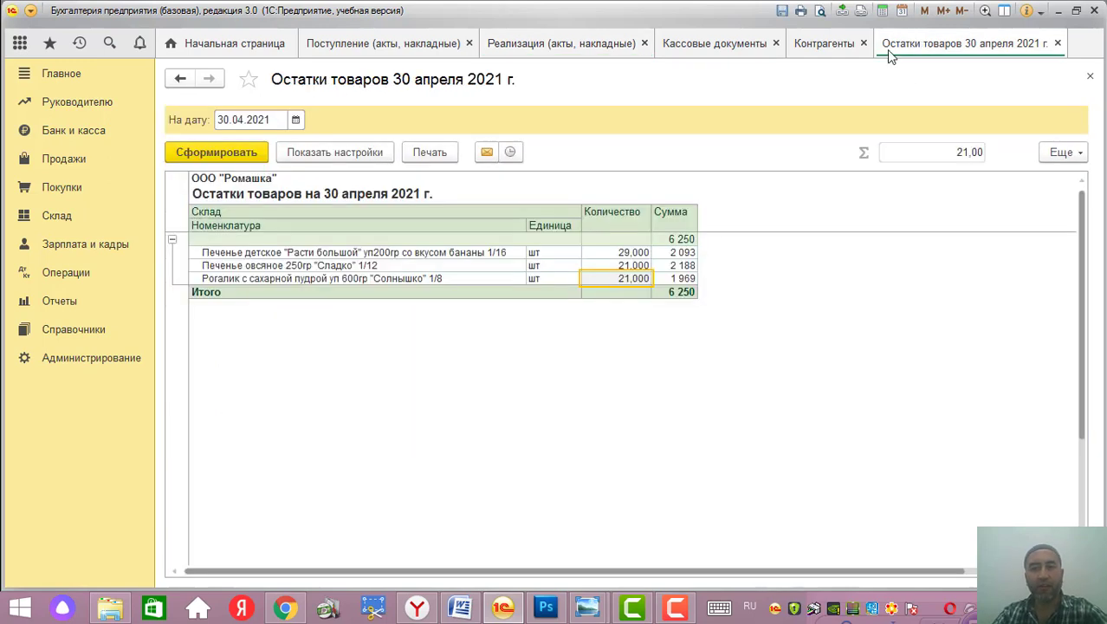
pyautogui.click(621, 255)
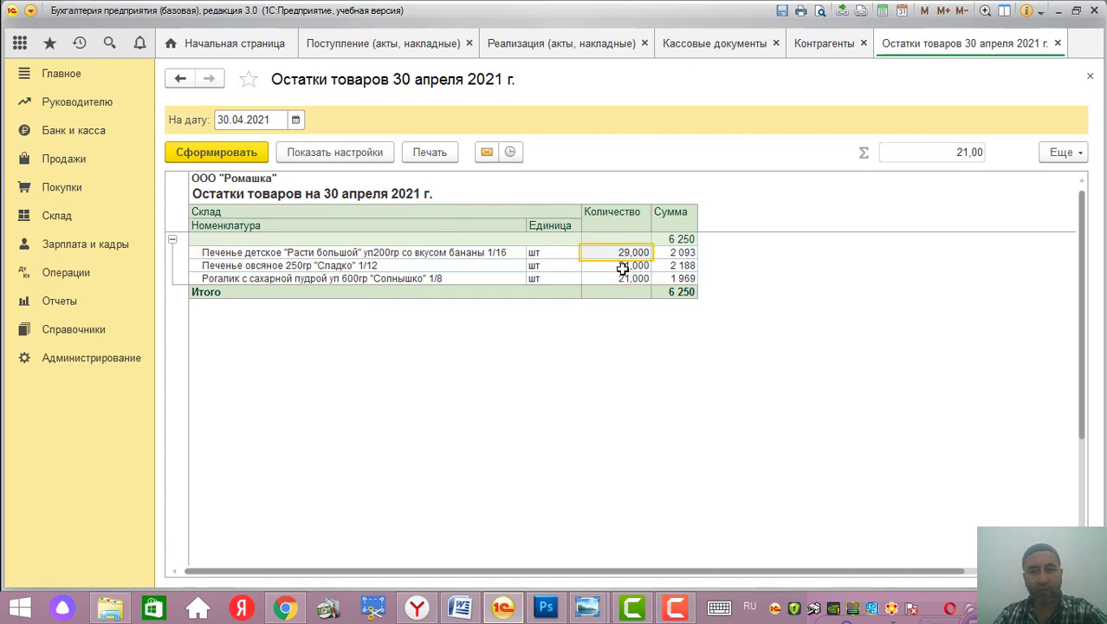
pyautogui.click(622, 266)
pyautogui.click(621, 278)
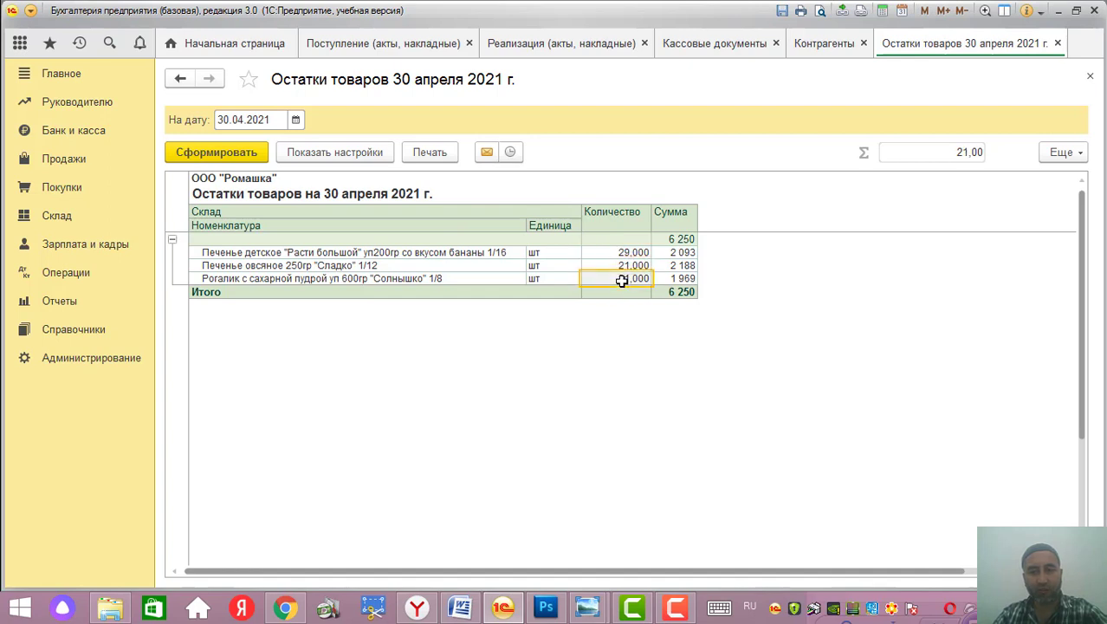
# Step: Regenerate the stock balance report for 30.04.2021
pyautogui.click(243, 154)
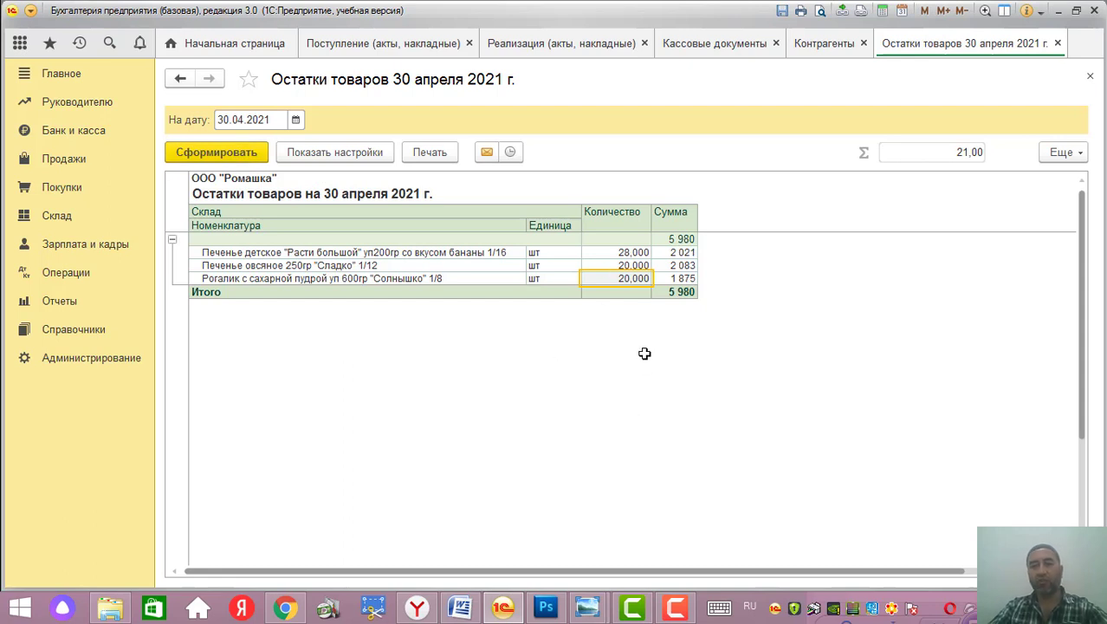
pyautogui.click(569, 46)
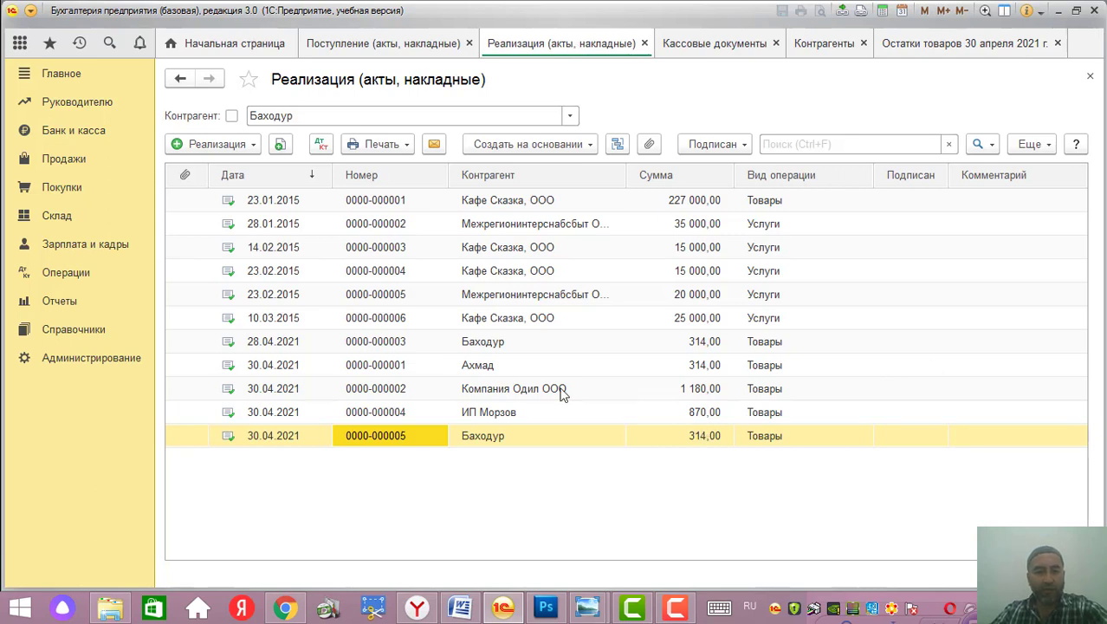
pyautogui.click(378, 414)
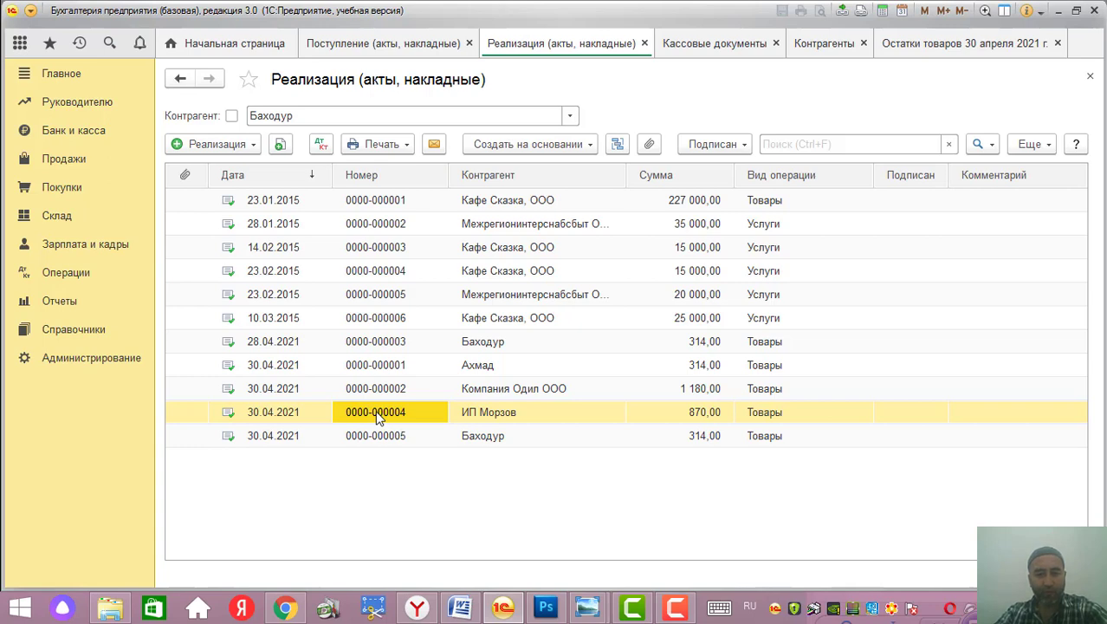
pyautogui.doubleClick(377, 414)
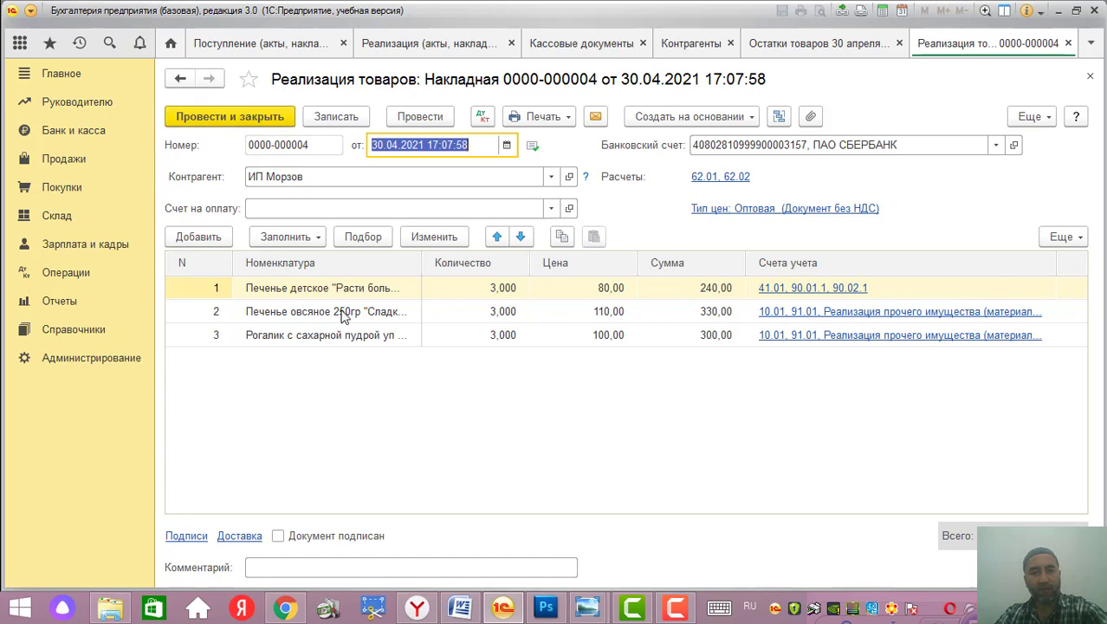
pyautogui.click(599, 419)
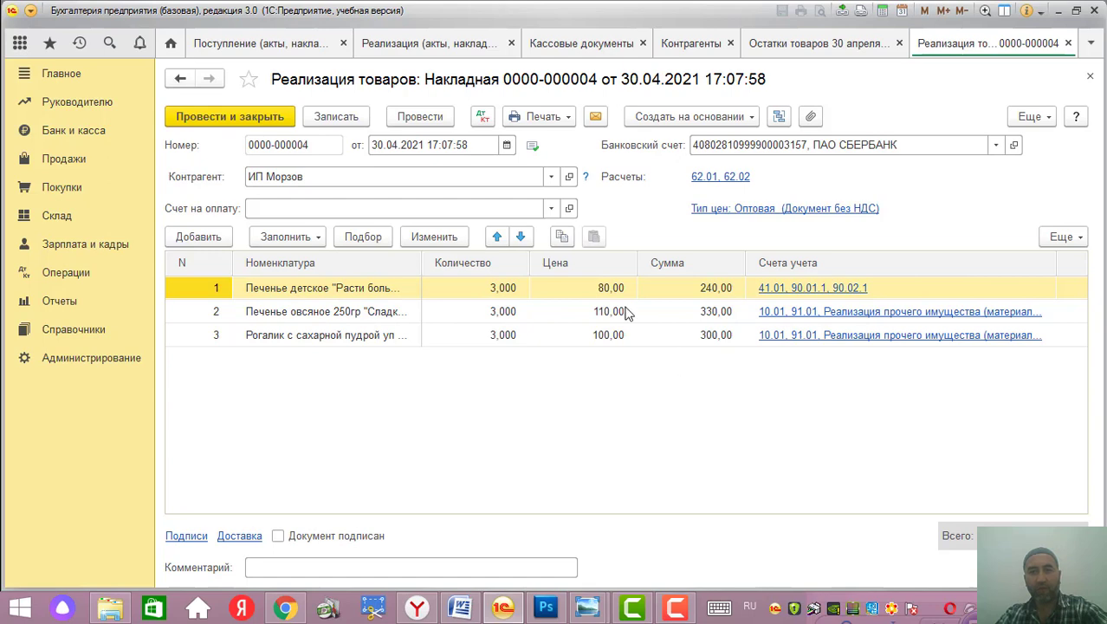
pyautogui.click(745, 118)
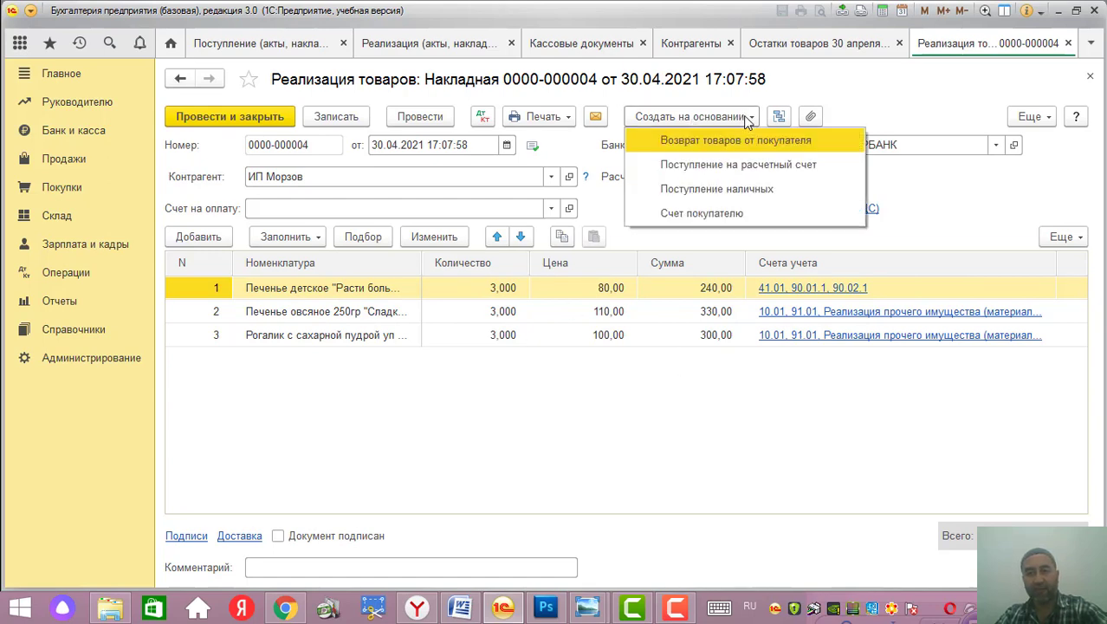
pyautogui.click(719, 191)
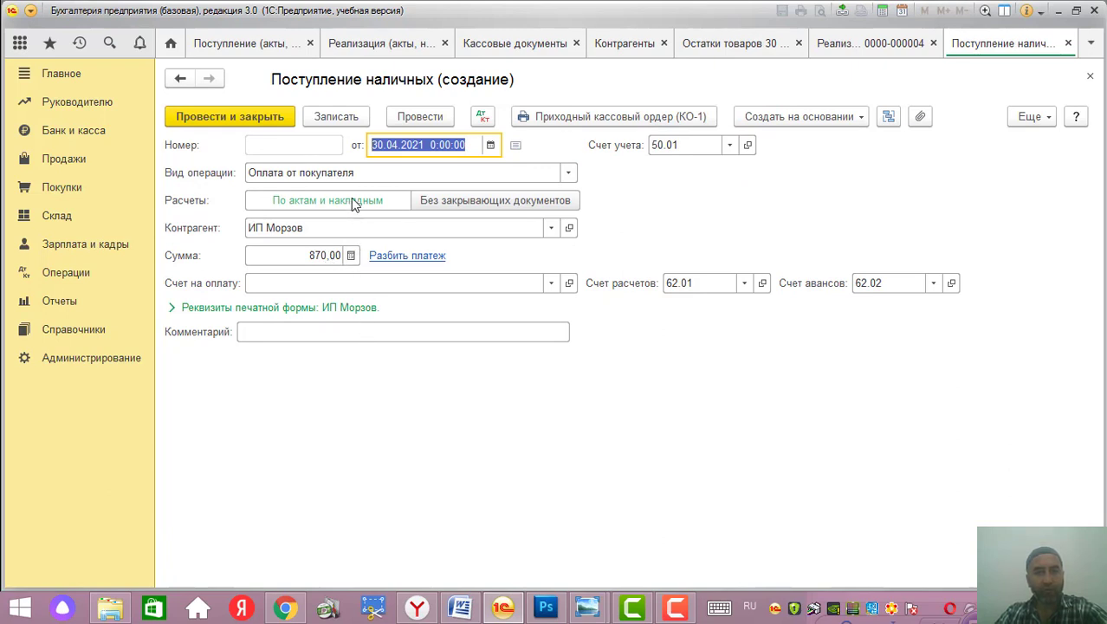
pyautogui.click(335, 118)
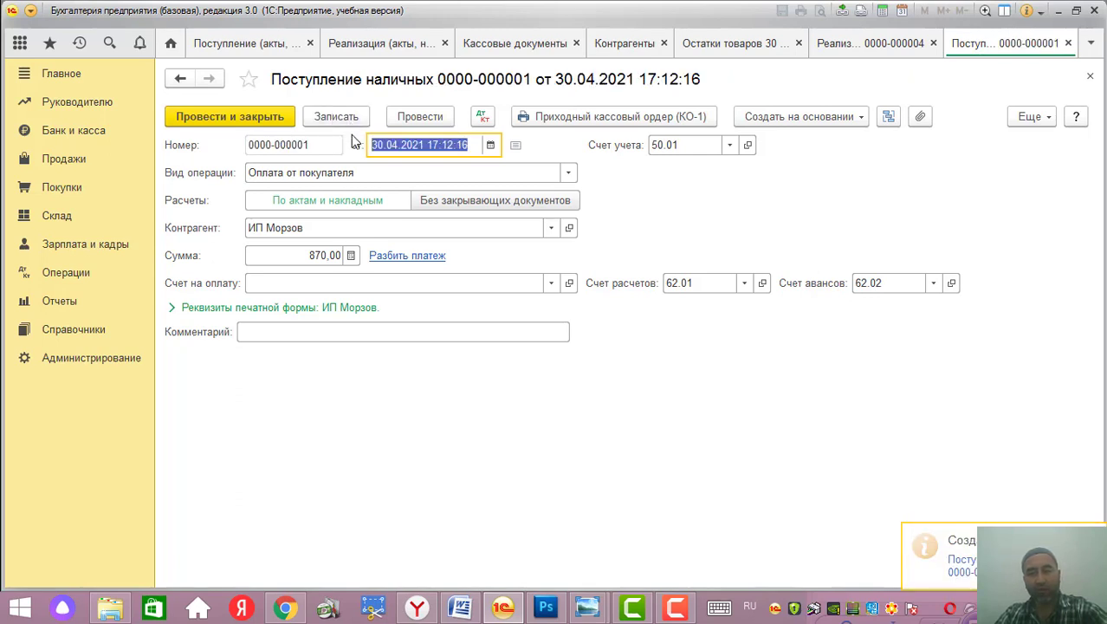
pyautogui.click(422, 118)
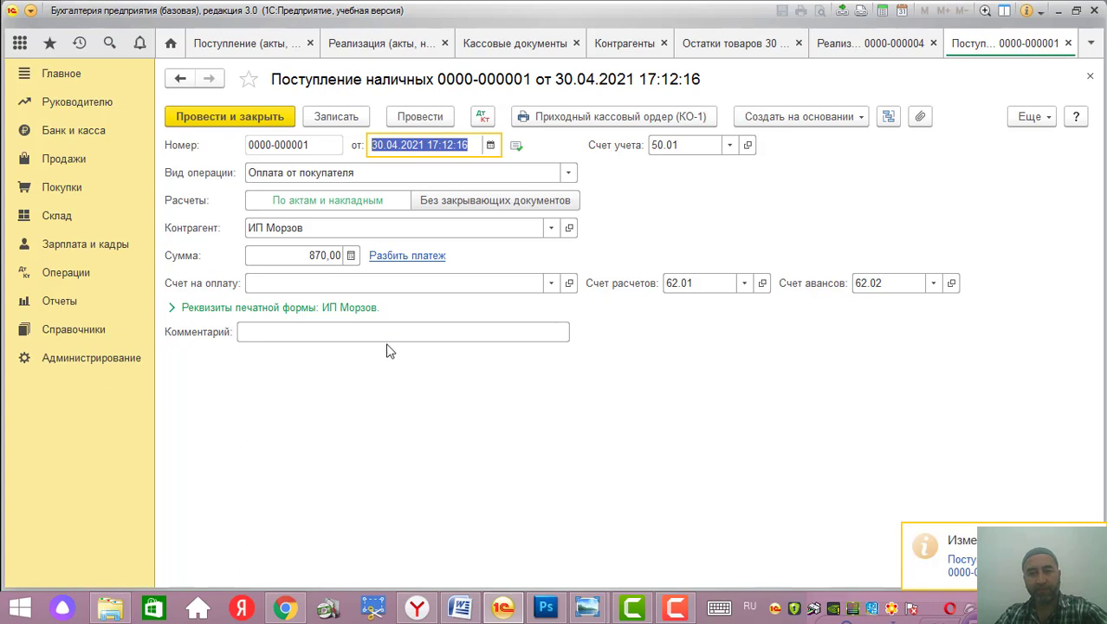
# Step: Check the date, receipt amount and counterparty of the new cash receipt in the cash documents list
pyautogui.click(510, 44)
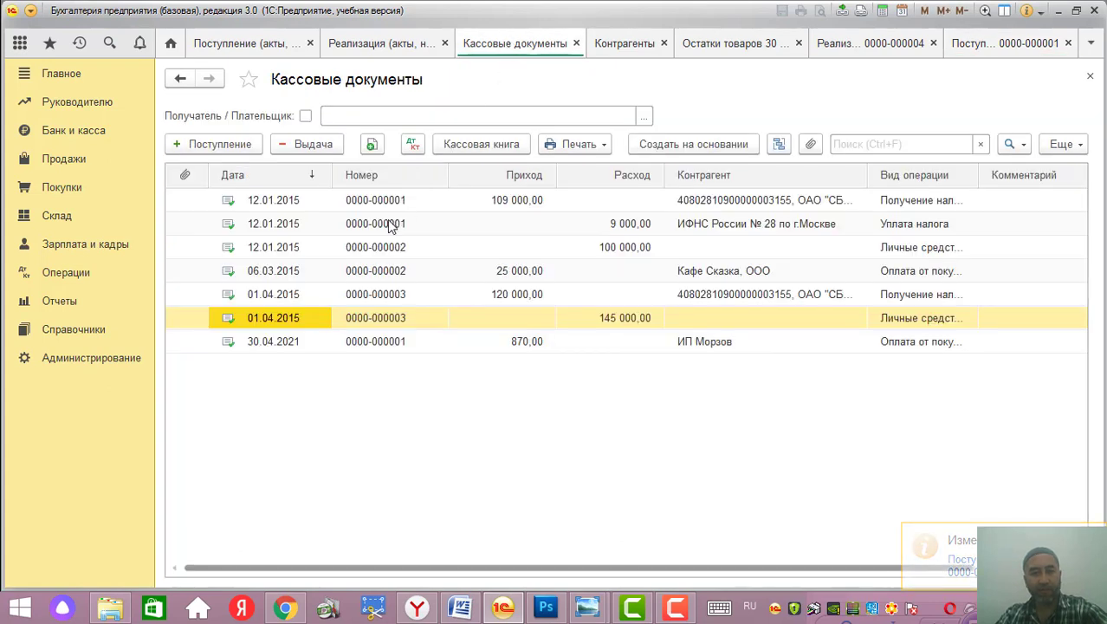
pyautogui.click(279, 345)
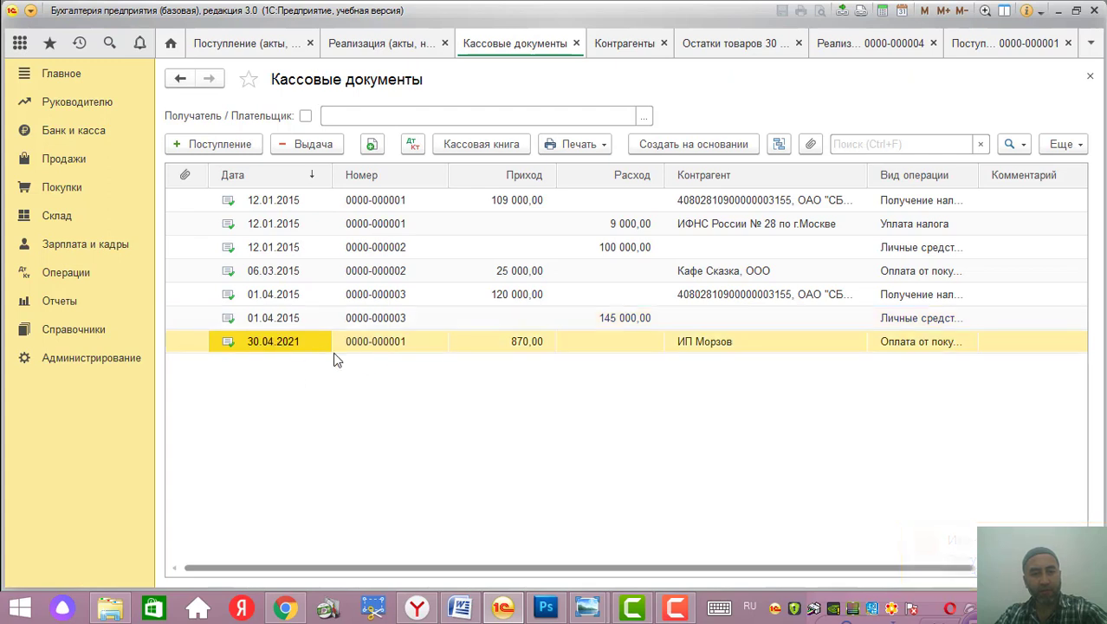
pyautogui.click(685, 343)
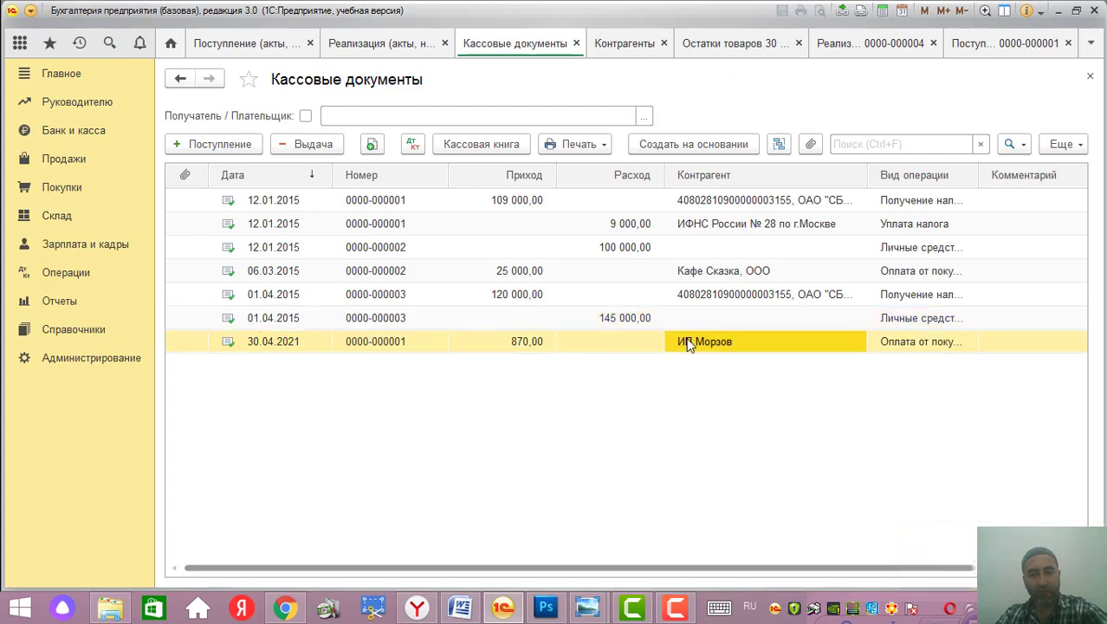
pyautogui.click(579, 343)
pyautogui.click(467, 343)
pyautogui.click(309, 348)
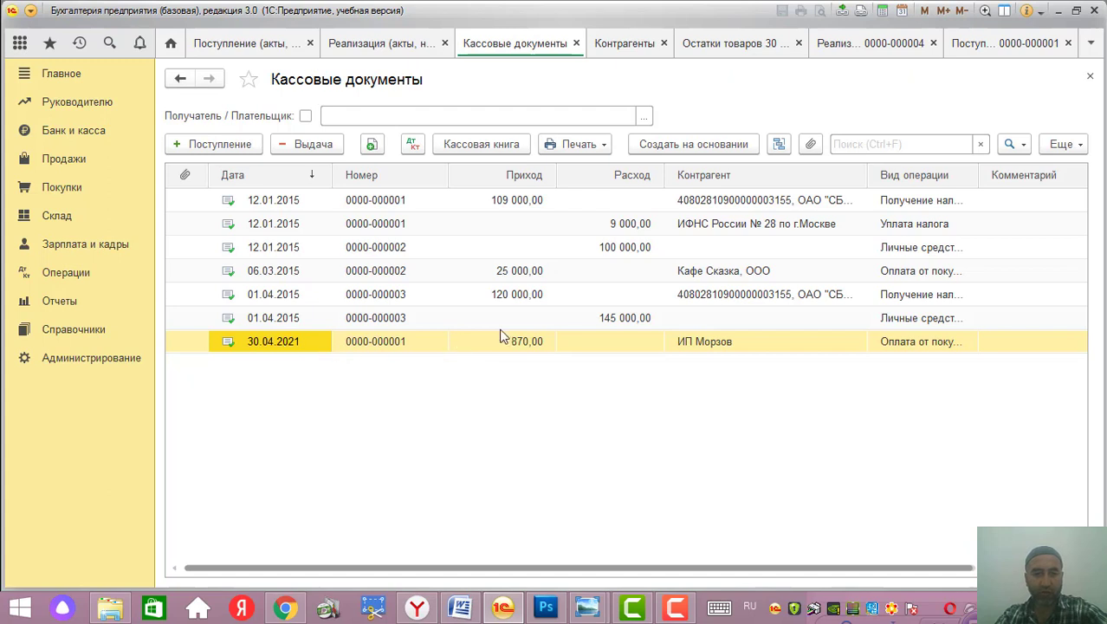
pyautogui.click(530, 344)
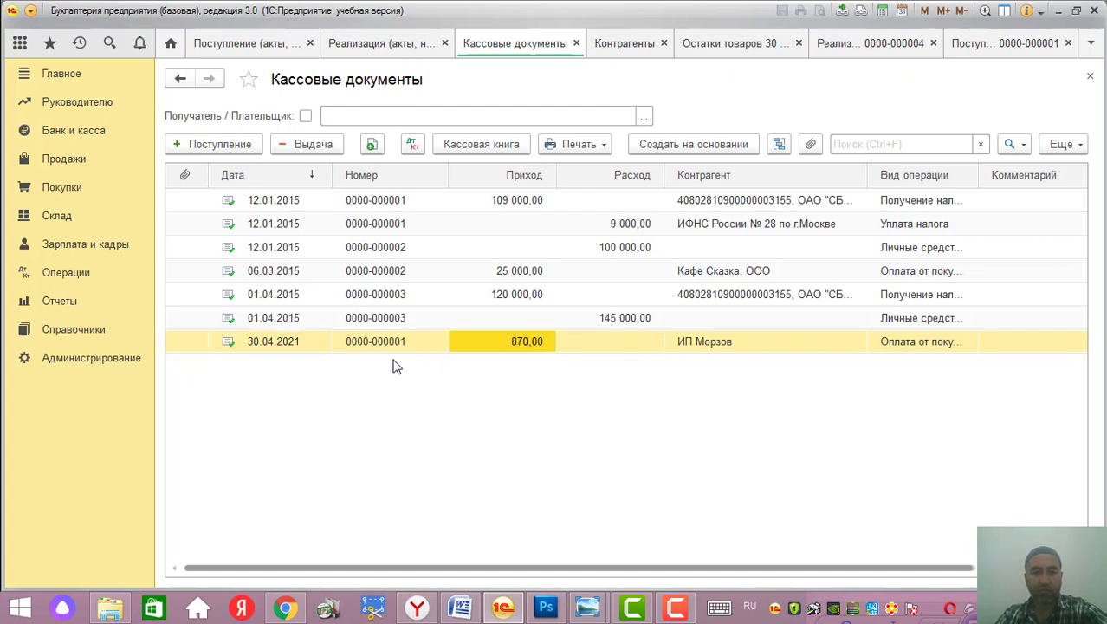
pyautogui.click(321, 343)
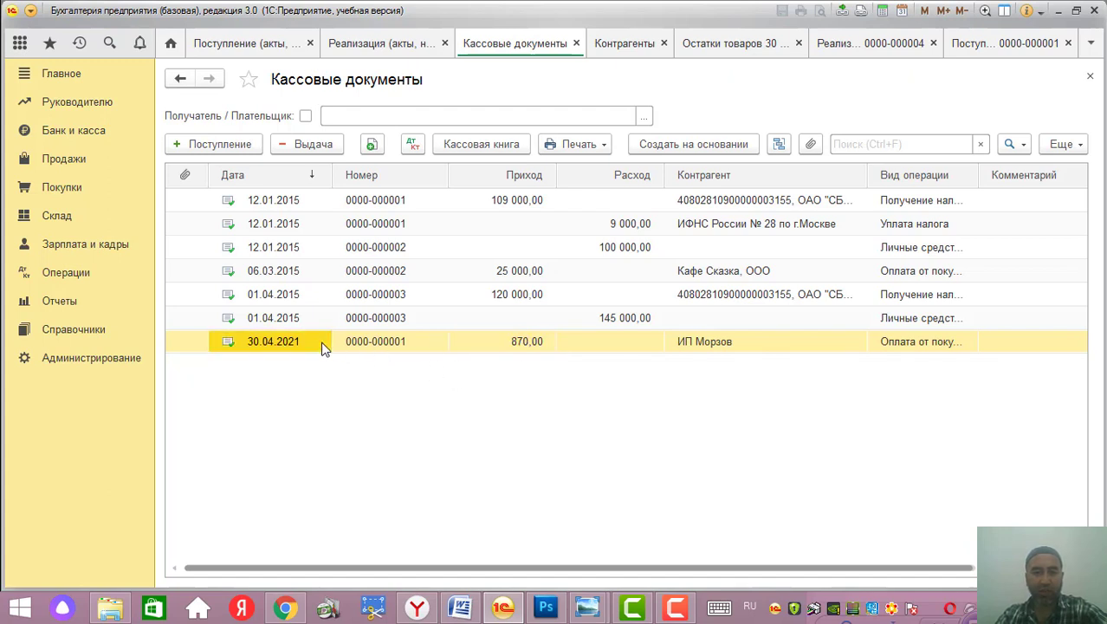
pyautogui.click(847, 45)
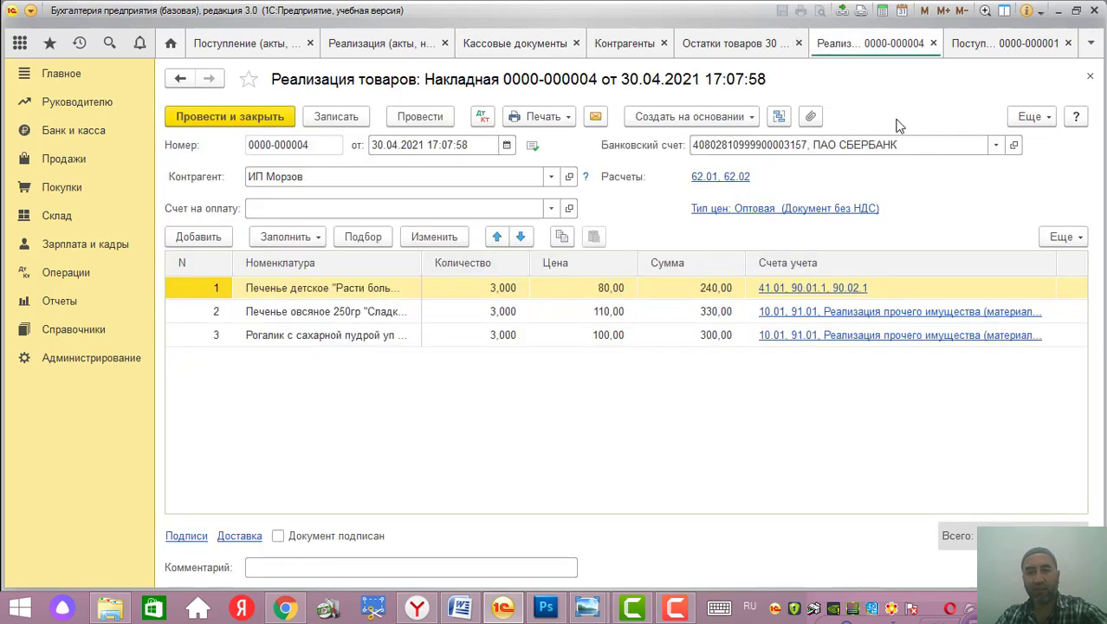
pyautogui.click(1089, 76)
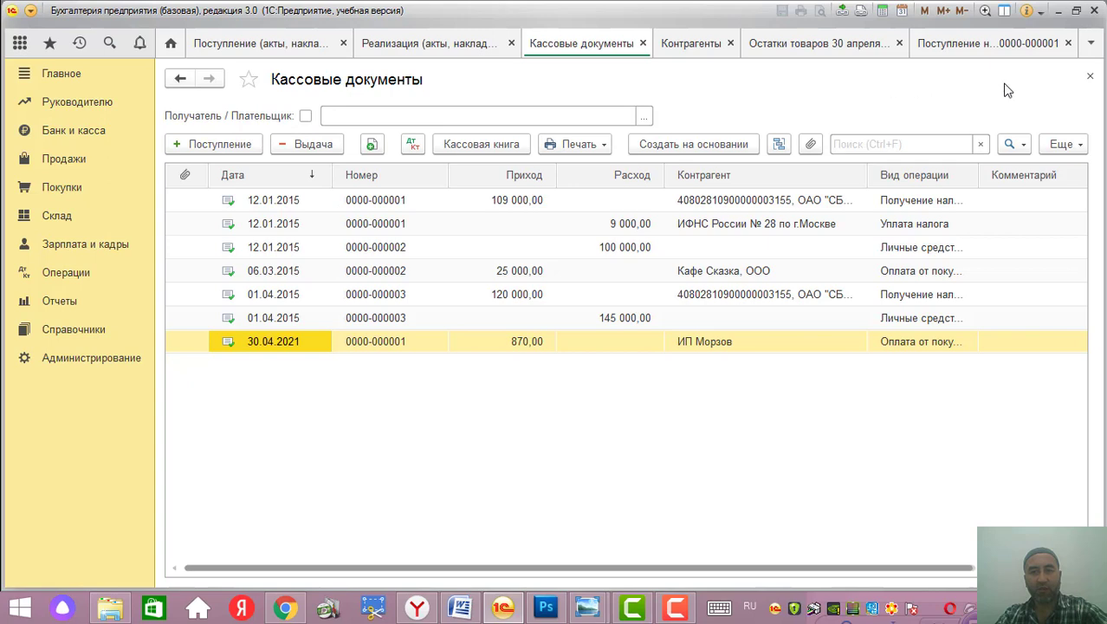
pyautogui.click(1090, 77)
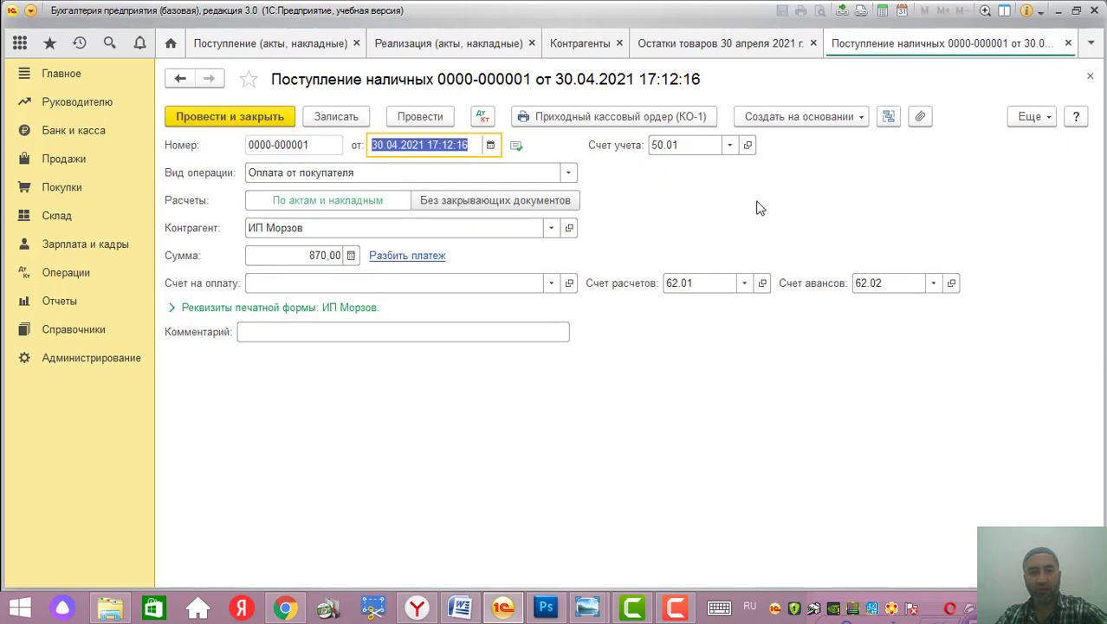
pyautogui.click(1089, 76)
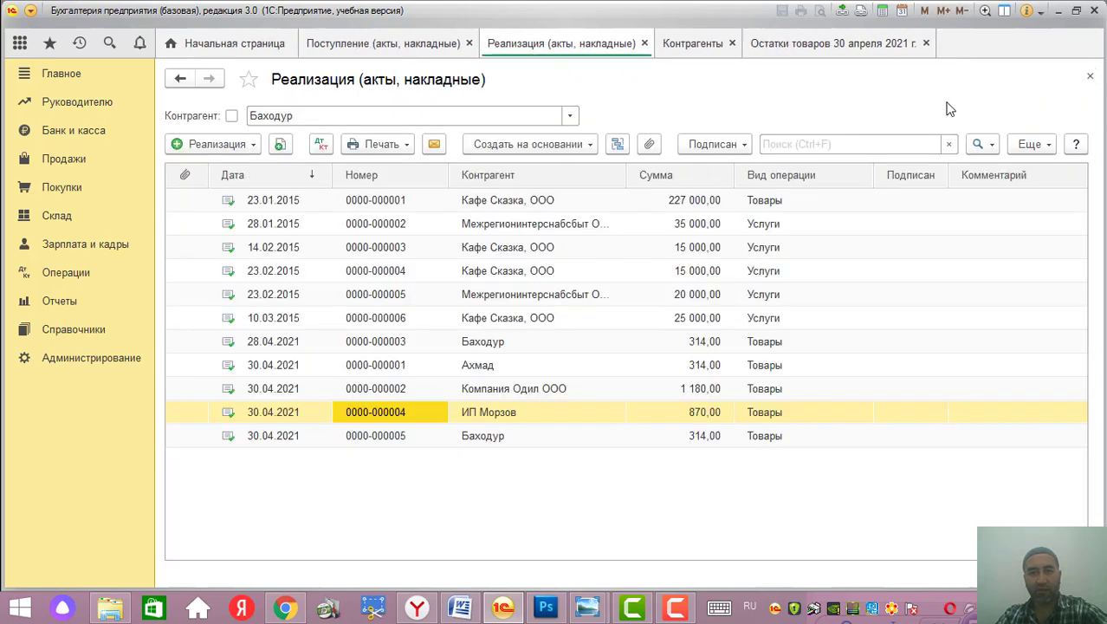
# Step: Reopen the cash documents list and review its entries, including the cash receipt dated 30.04.2021
pyautogui.click(84, 134)
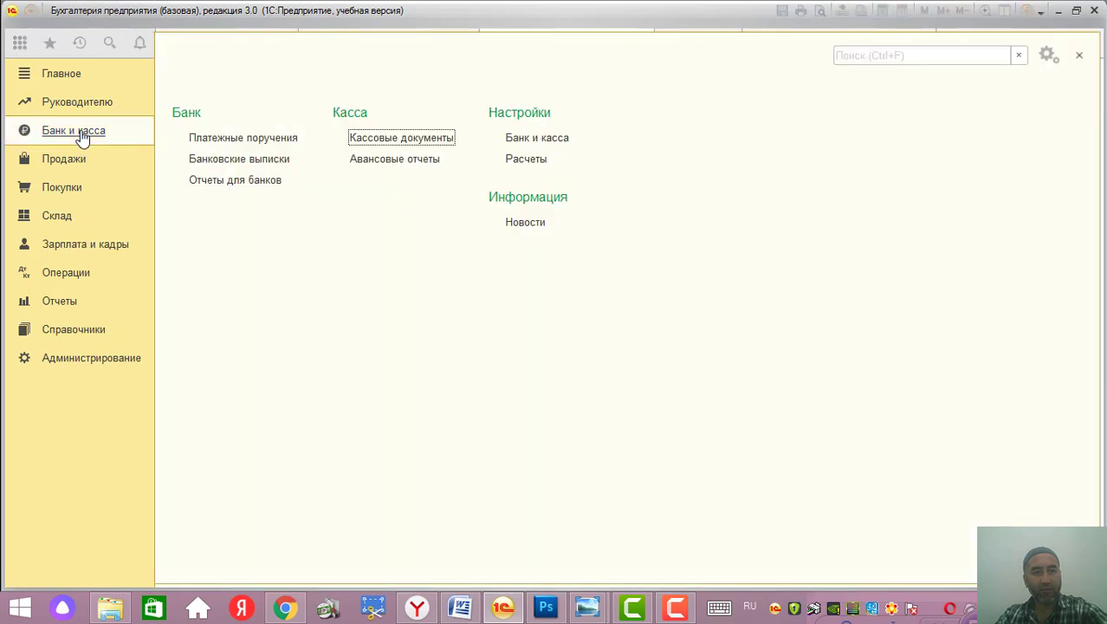
pyautogui.click(385, 143)
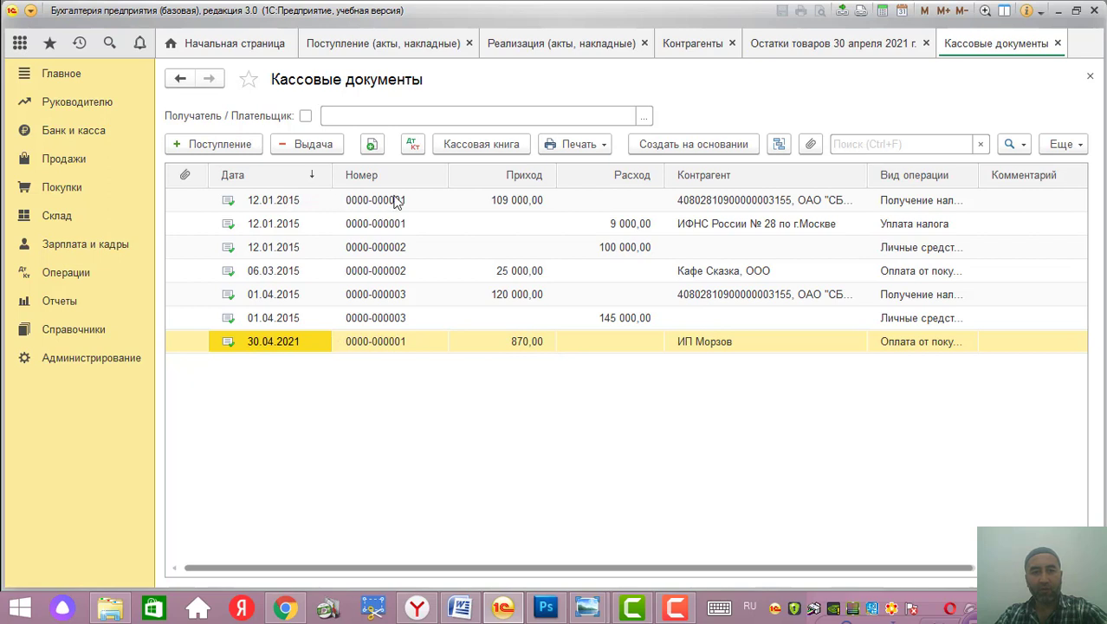
pyautogui.click(544, 208)
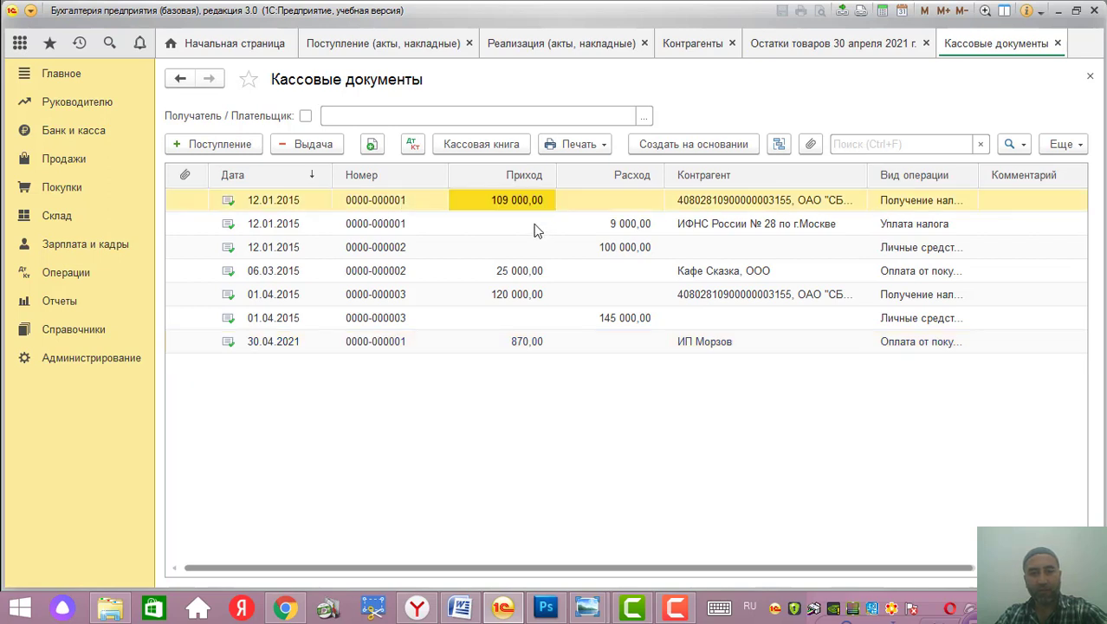
pyautogui.click(535, 225)
pyautogui.click(531, 247)
pyautogui.click(530, 271)
pyautogui.click(528, 295)
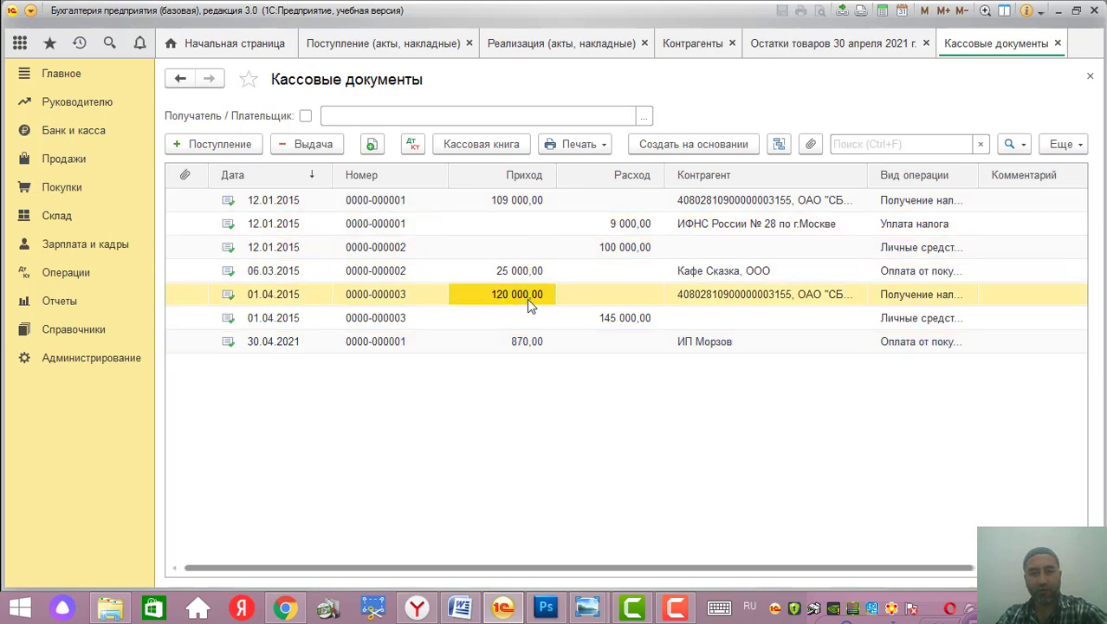
pyautogui.click(531, 322)
pyautogui.click(274, 344)
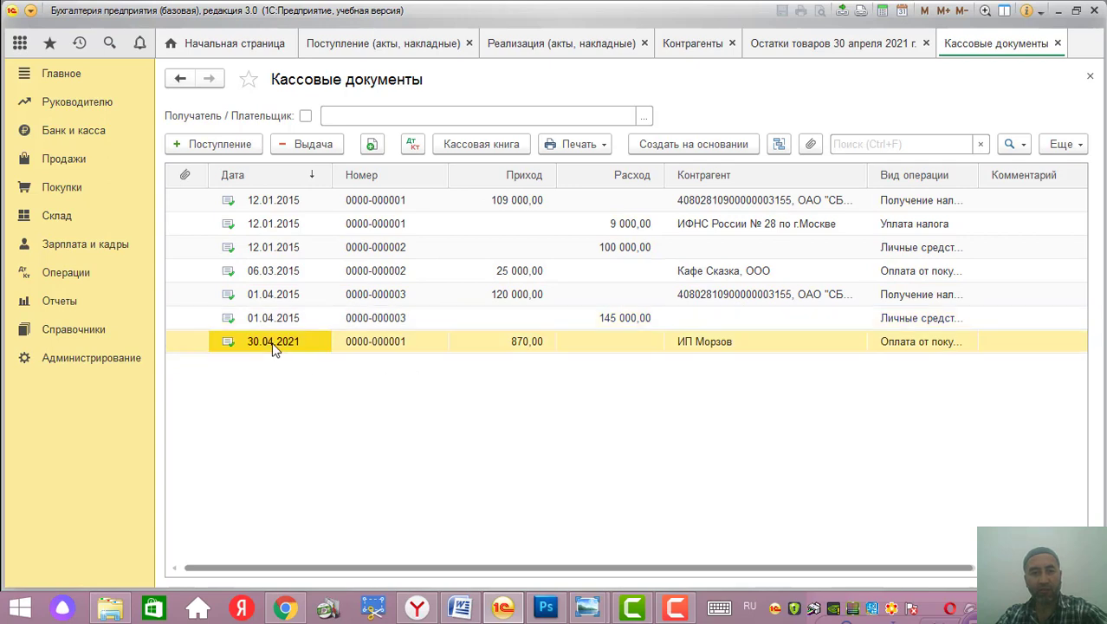
pyautogui.click(492, 345)
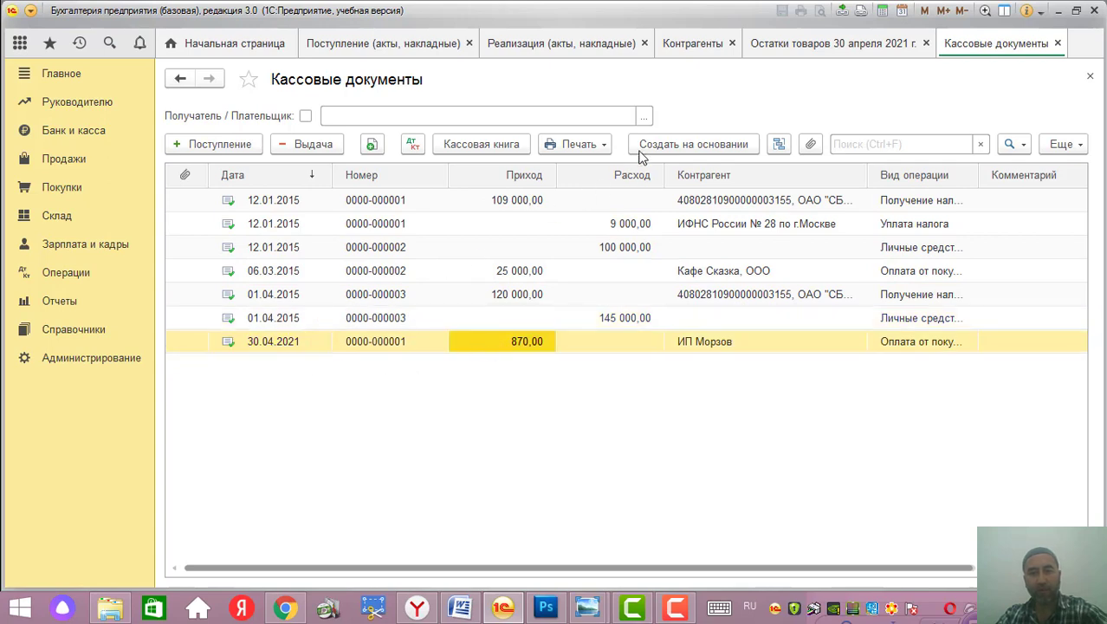
pyautogui.click(570, 45)
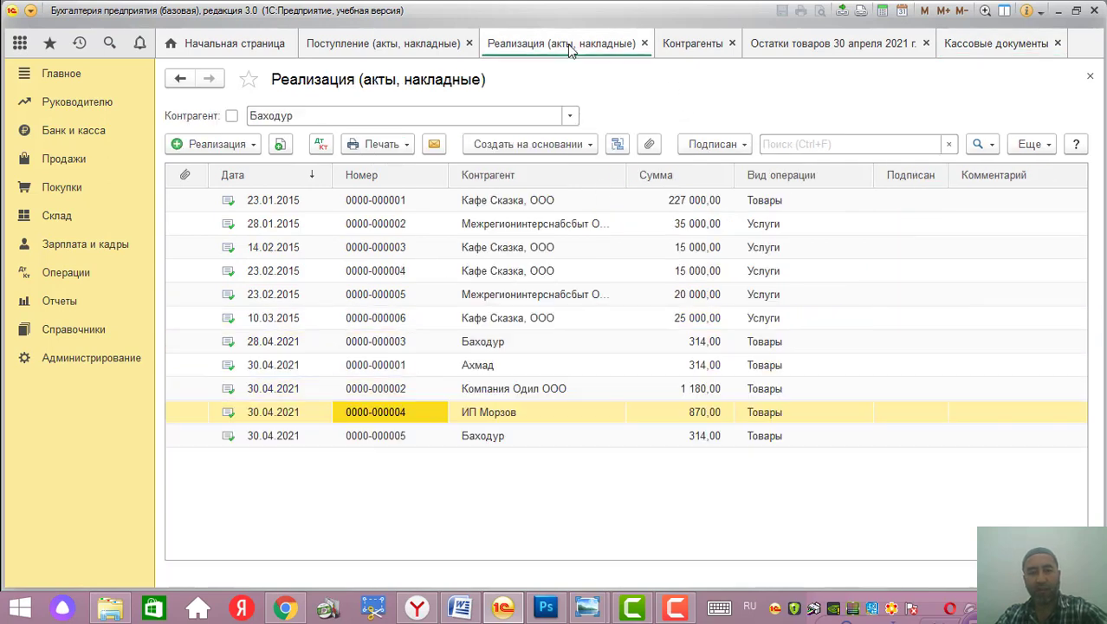
pyautogui.click(398, 440)
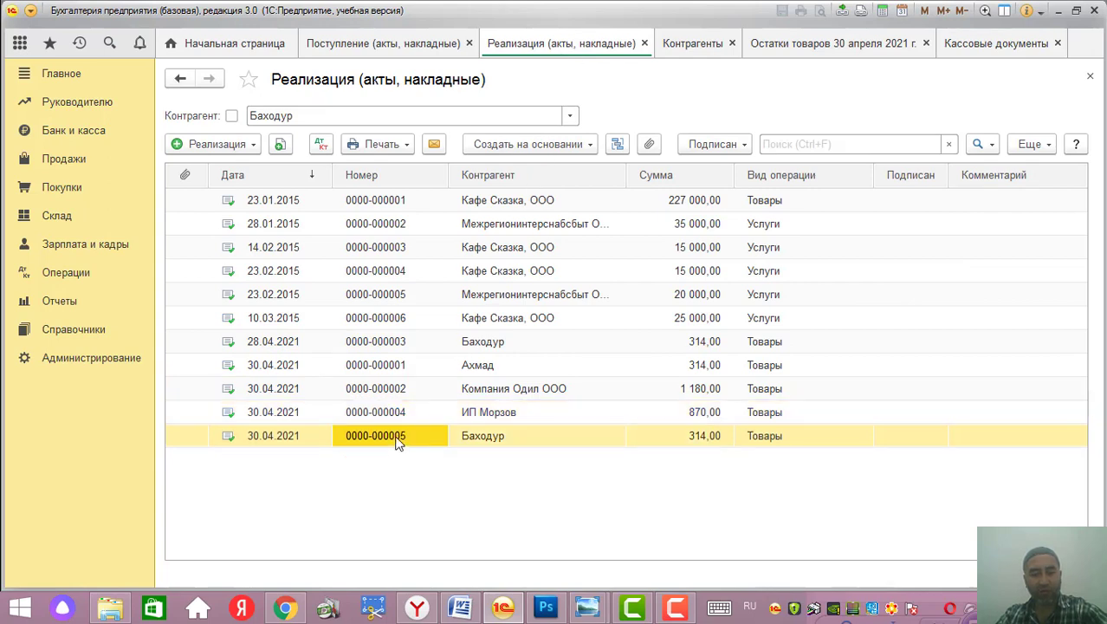
pyautogui.doubleClick(397, 440)
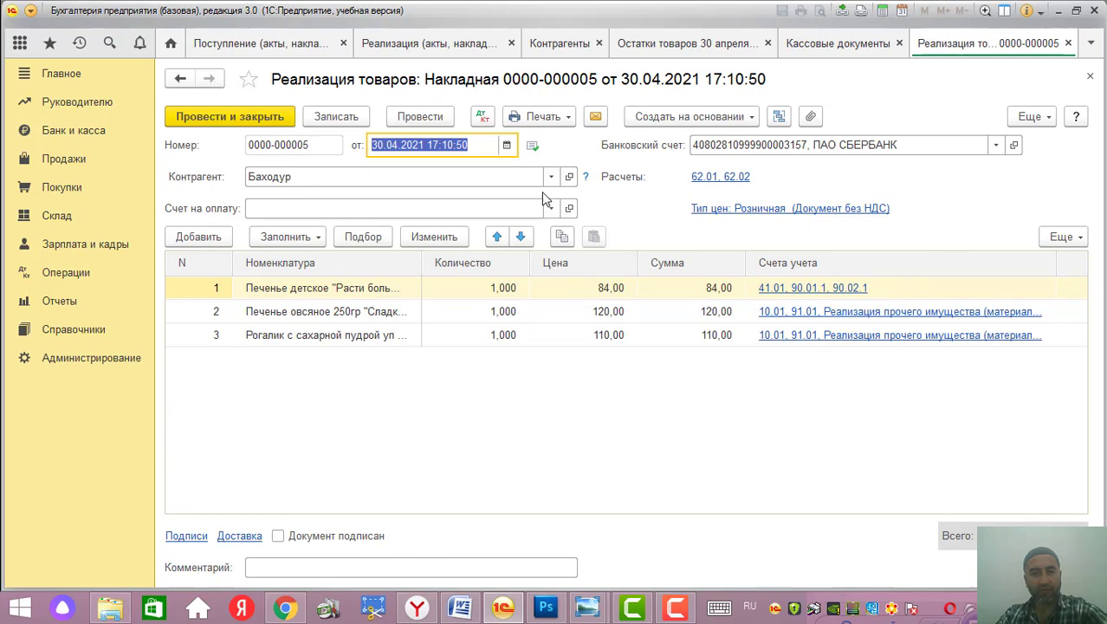
pyautogui.click(690, 119)
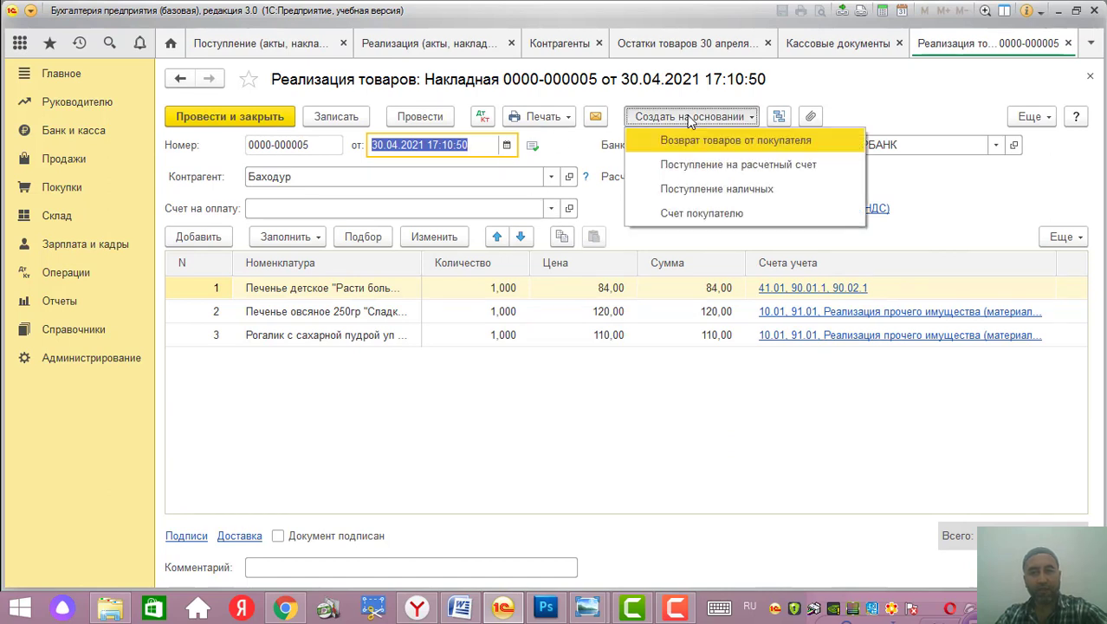
pyautogui.click(697, 191)
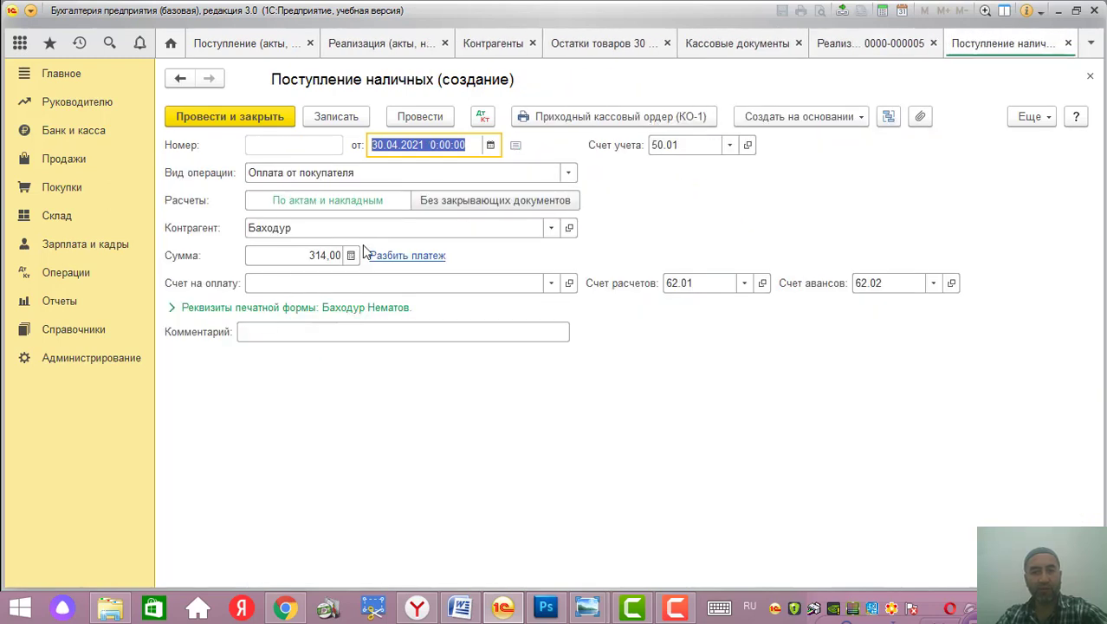
pyautogui.click(424, 116)
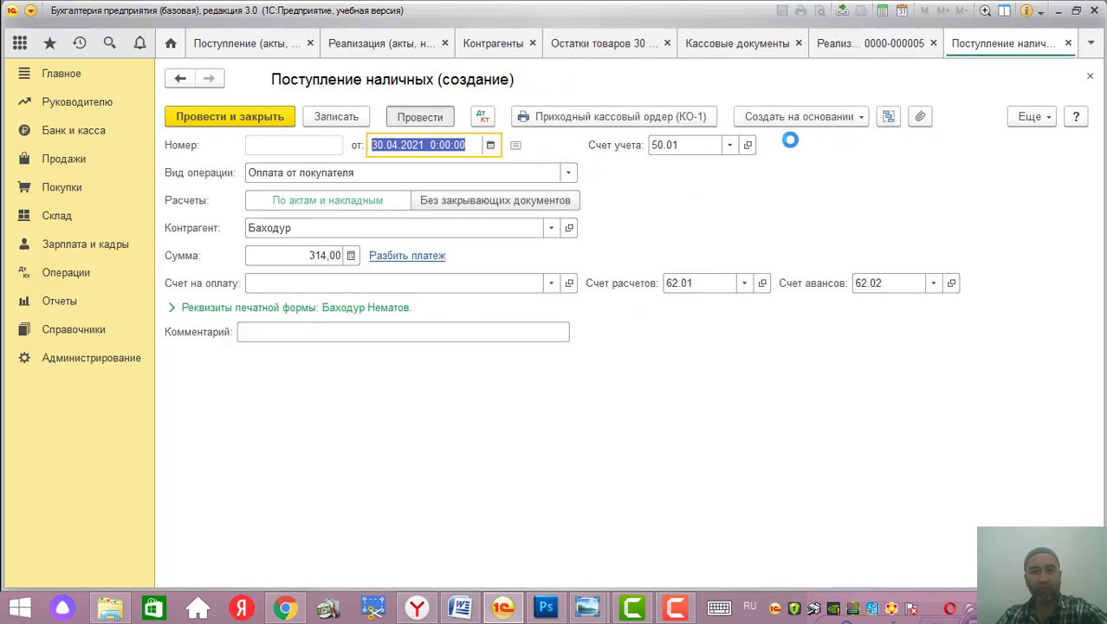
pyautogui.click(1090, 77)
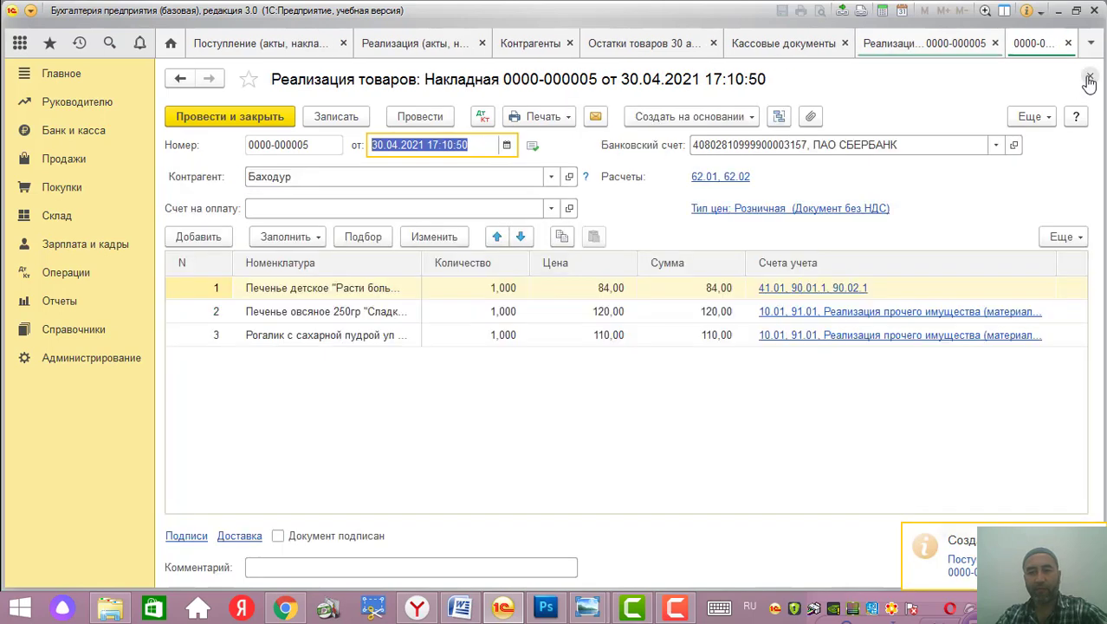
# Step: Compare the receipt amounts of the two cash receipts dated 30.04.2021 in the cash documents list
pyautogui.click(828, 44)
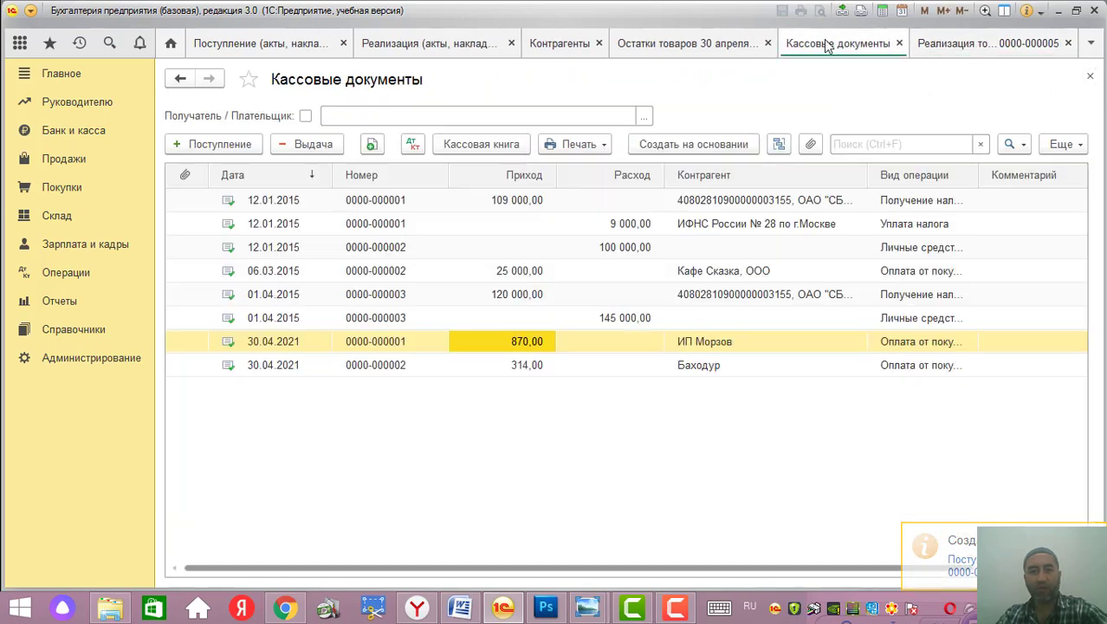
pyautogui.click(525, 367)
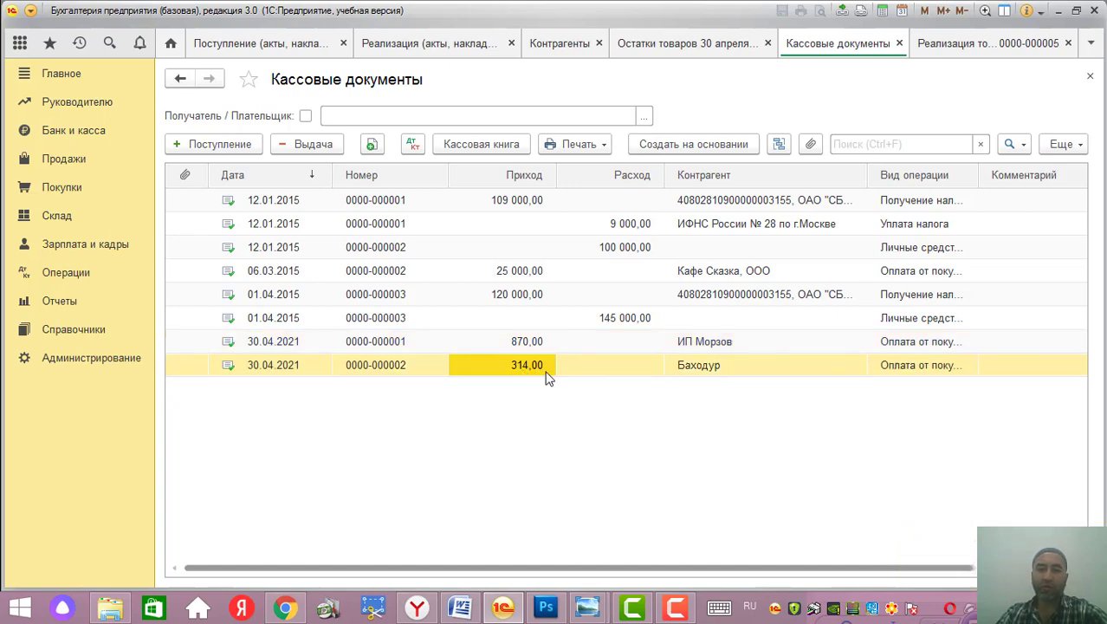
pyautogui.click(514, 344)
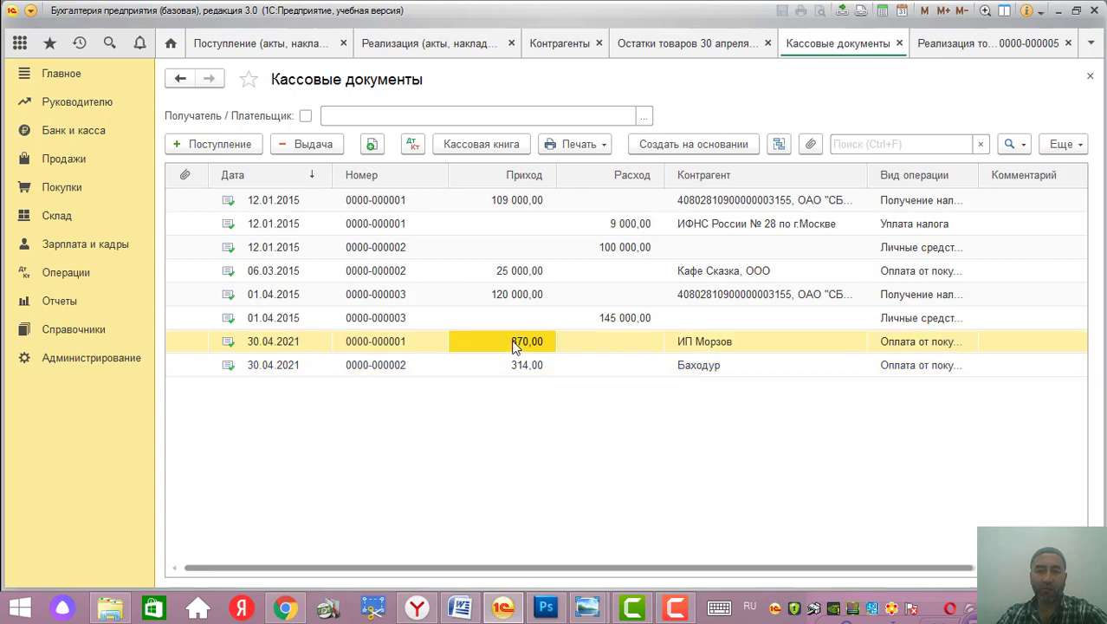
pyautogui.click(494, 359)
pyautogui.click(529, 346)
pyautogui.click(527, 364)
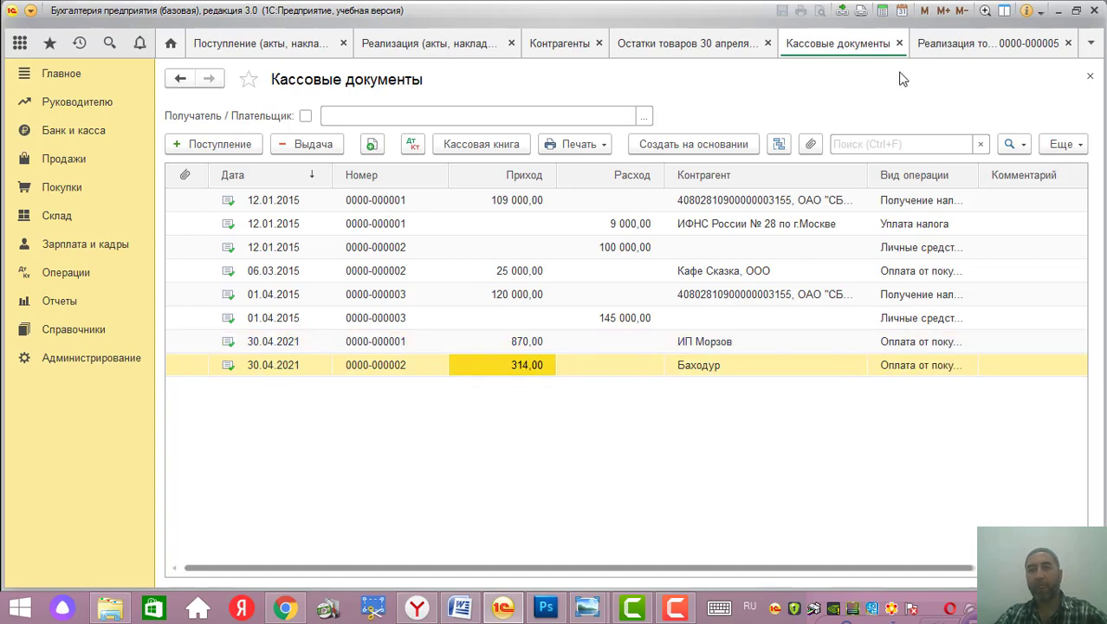
pyautogui.click(933, 48)
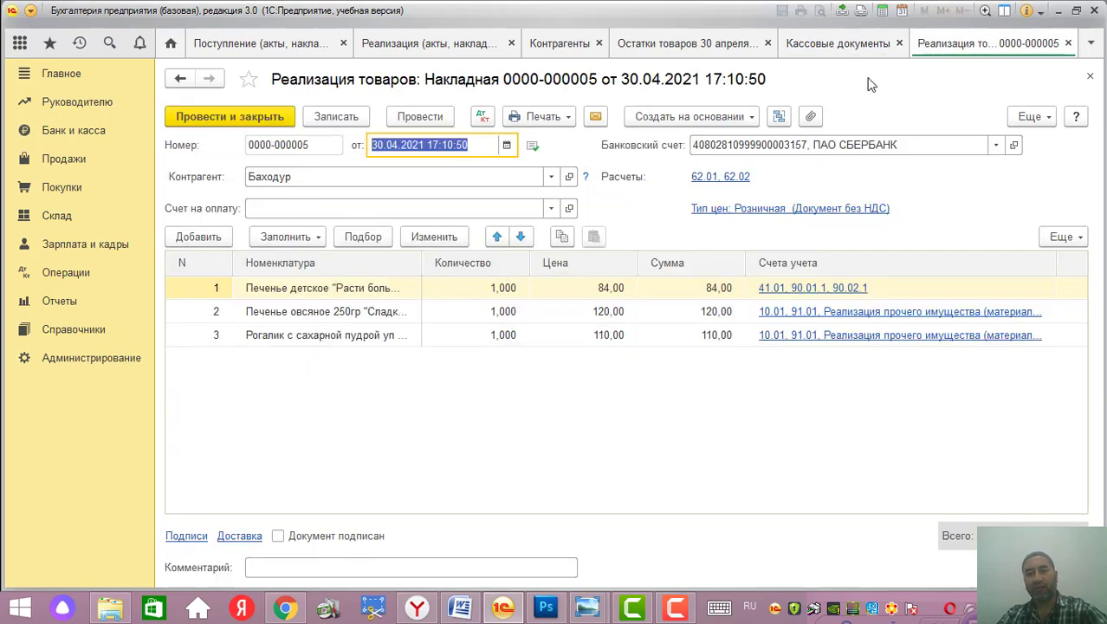
pyautogui.click(719, 116)
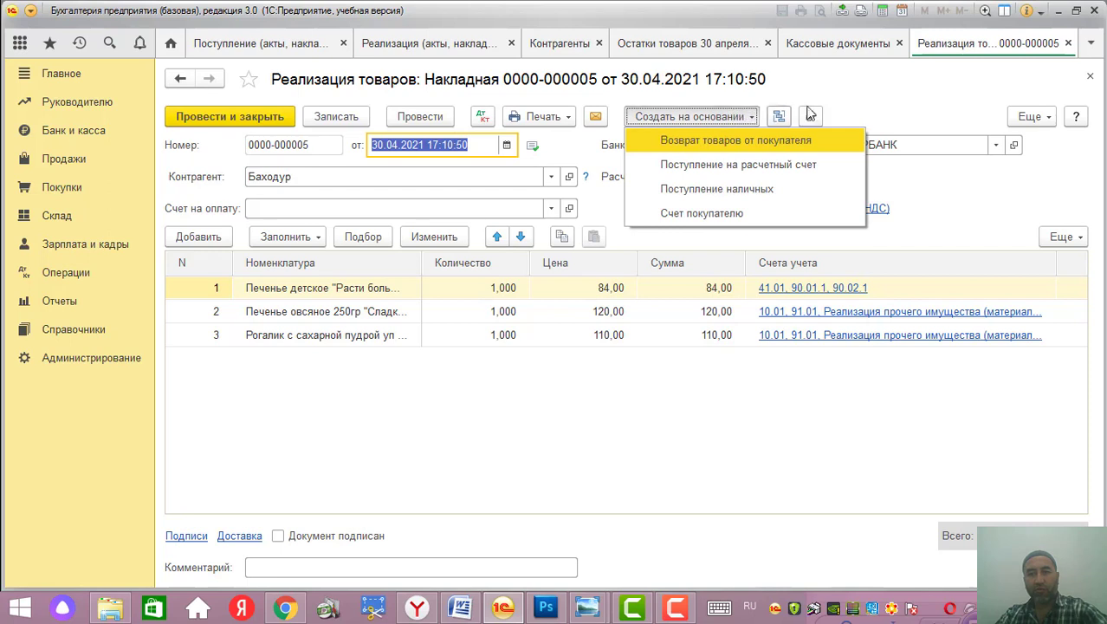
pyautogui.click(895, 112)
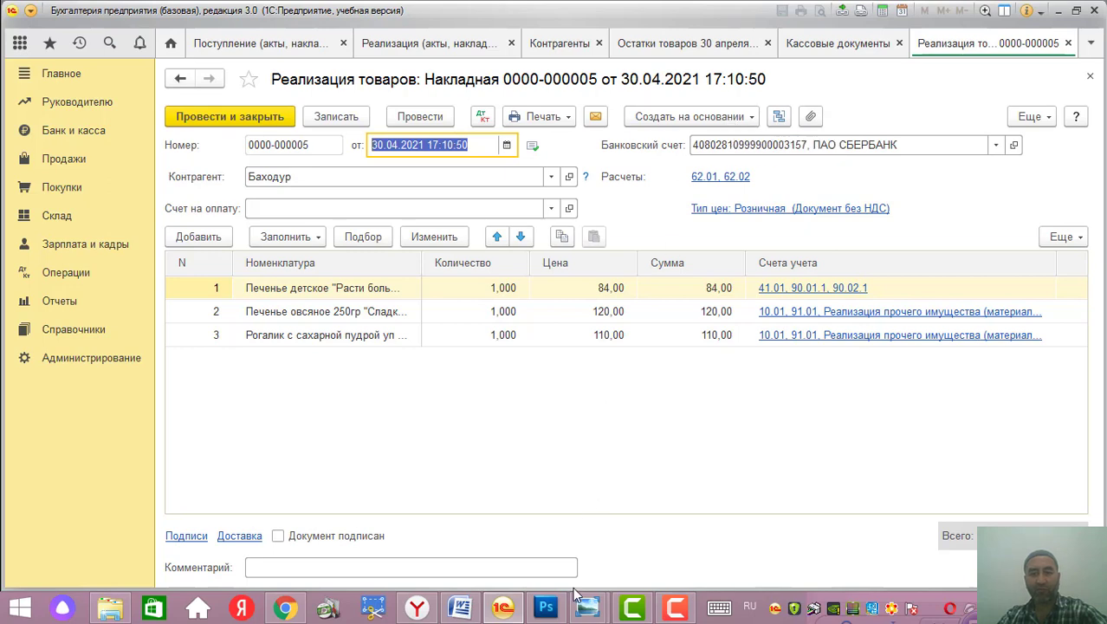
# Step: Switch to Windows Photo Viewer to view the goods workflow diagram
pyautogui.moveTo(588, 606)
pyautogui.click(551, 517)
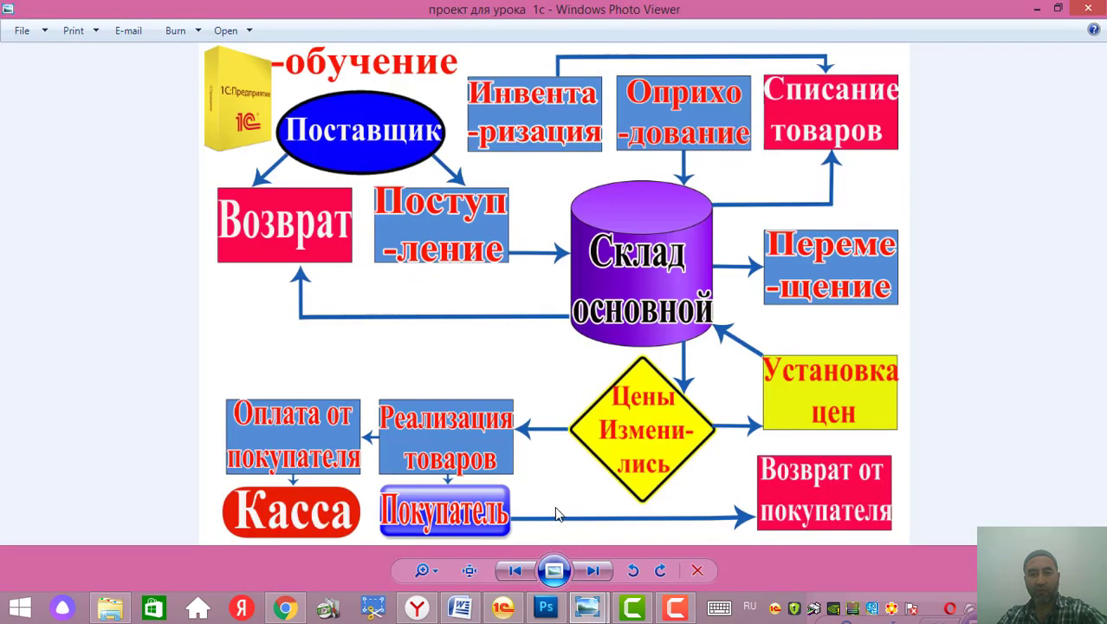